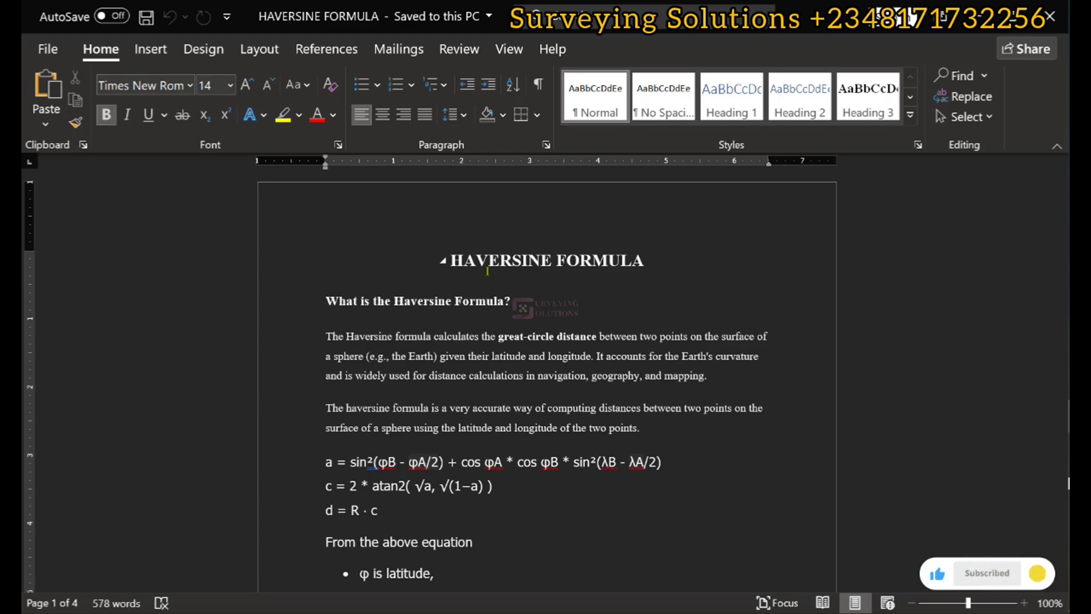
Scroll to the φ, λ and R = 6,371 km definitions and the Step-by-Step Instructions
scroll(463, 341, "down", 1)
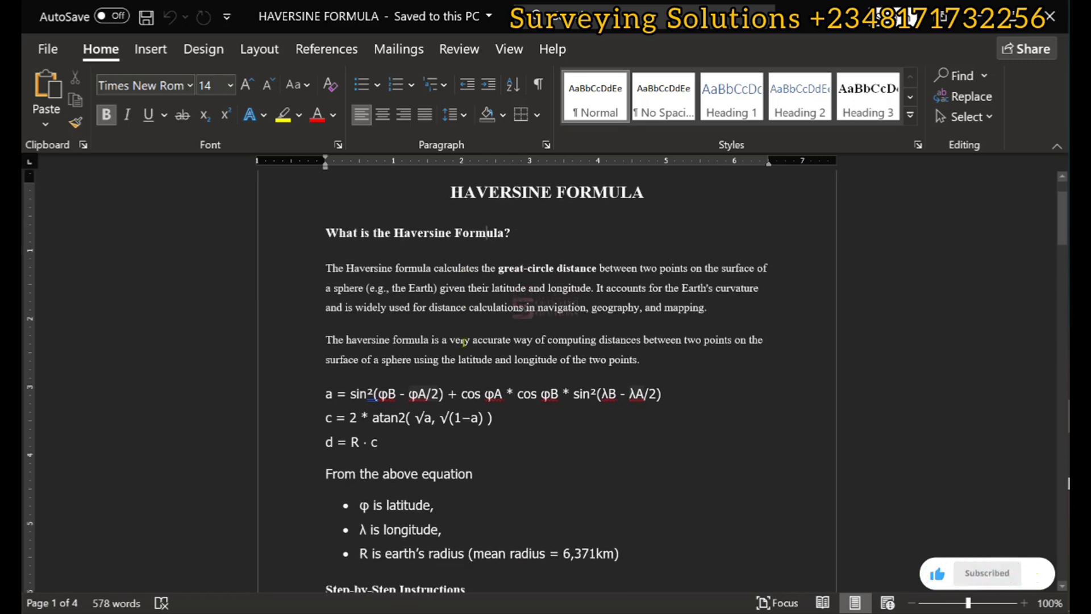
scroll(463, 341, "up", 1)
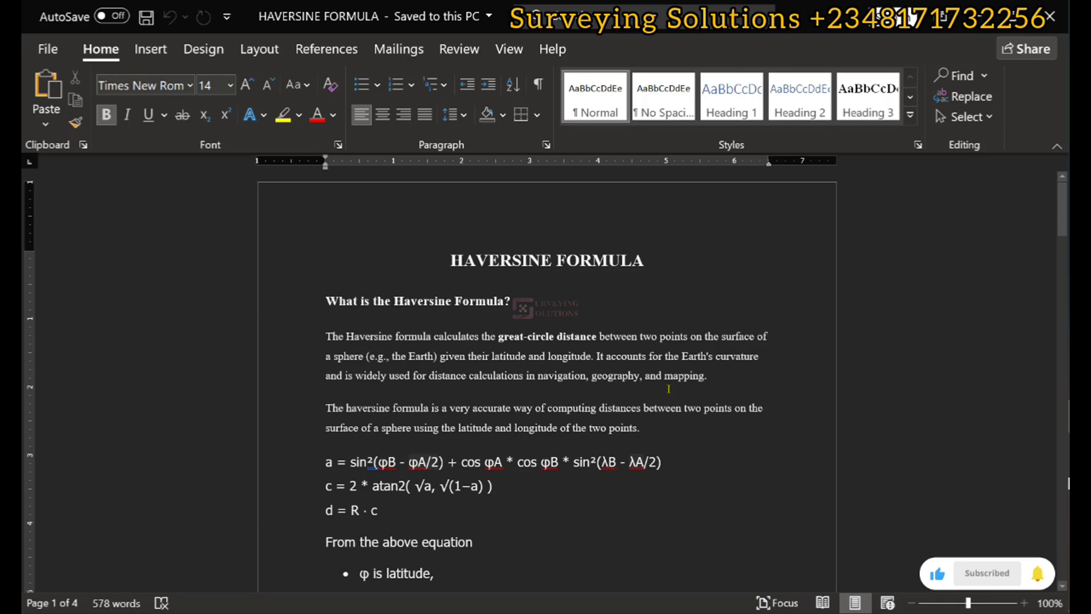
scroll(378, 321, "down", 3)
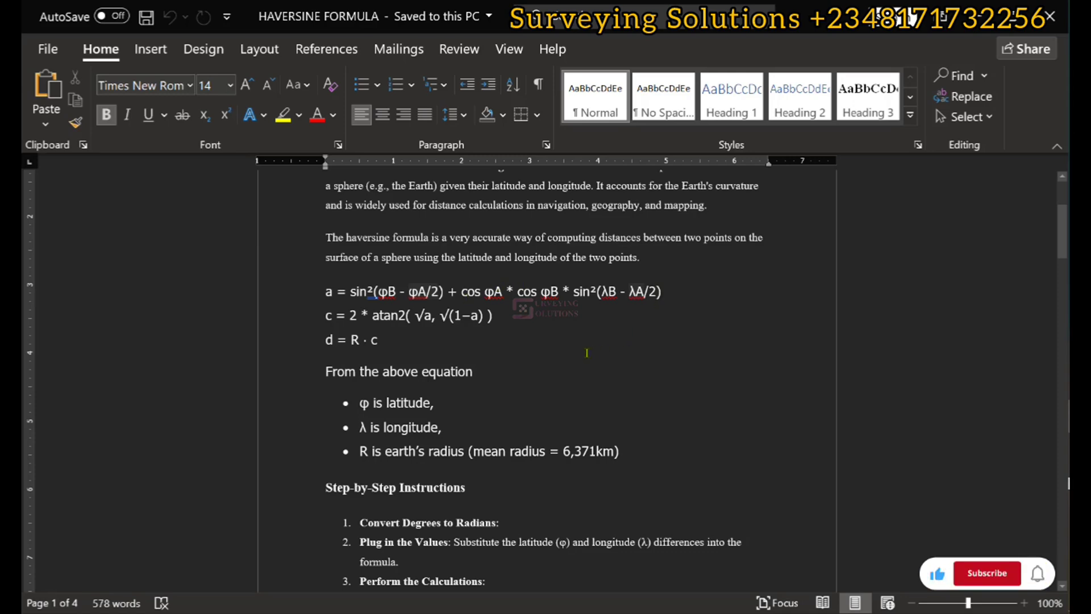
Scroll past 'Why is it Used?' and 'When is it Used?' to page 3's EXAMPLE
scroll(644, 320, "down", 5)
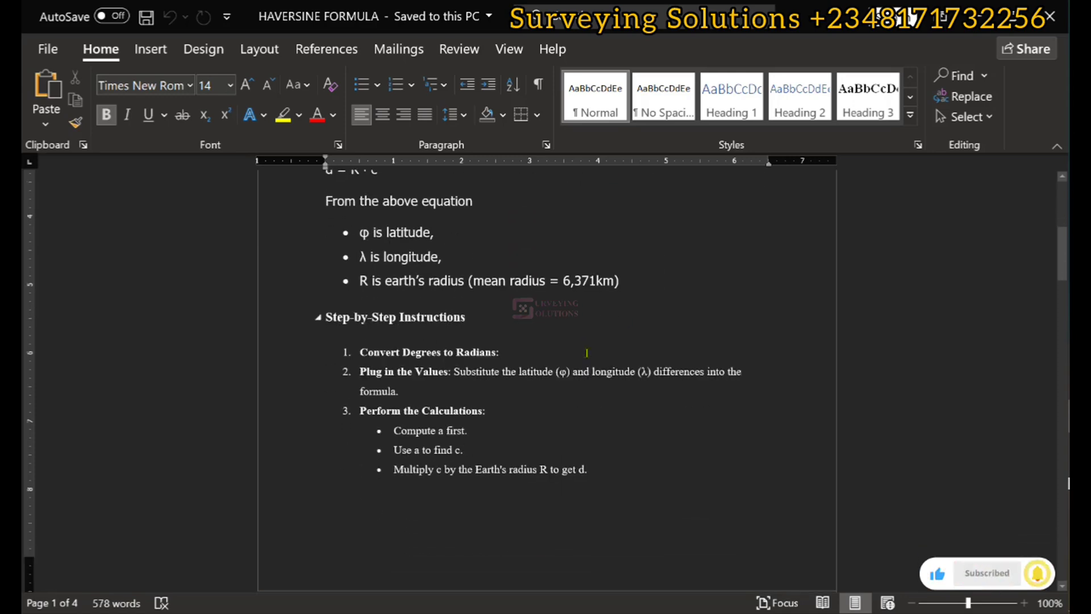
scroll(538, 344, "up", 4)
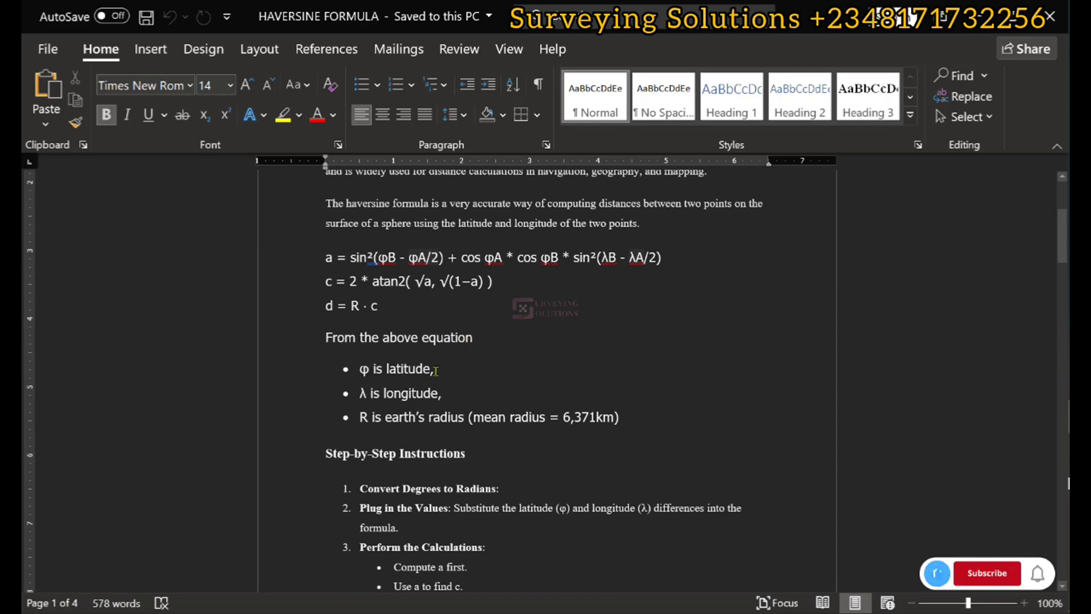
scroll(454, 390, "down", 1)
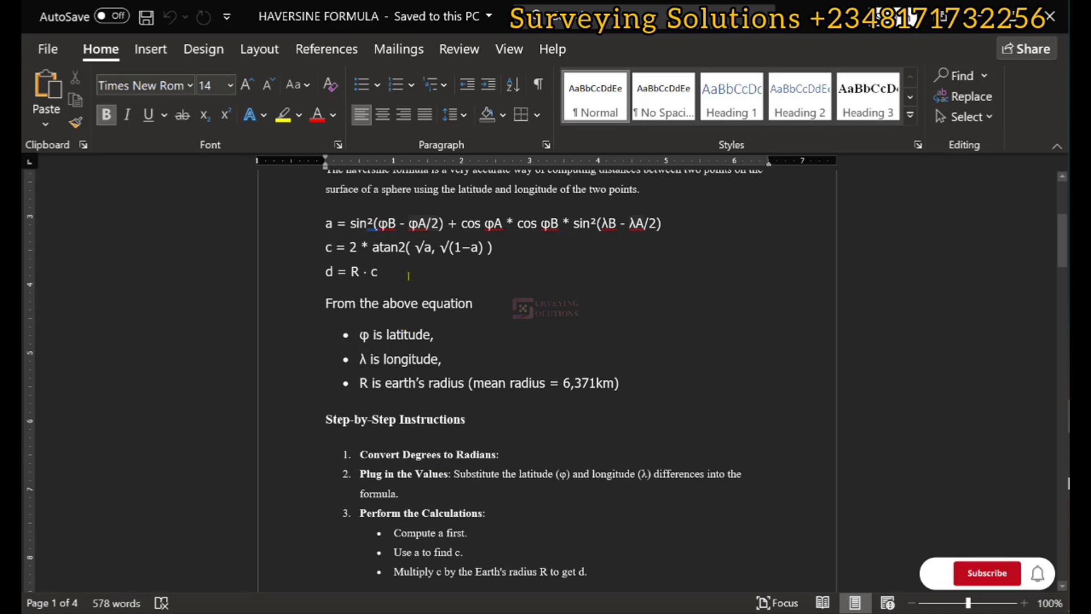
scroll(410, 266, "down", 1)
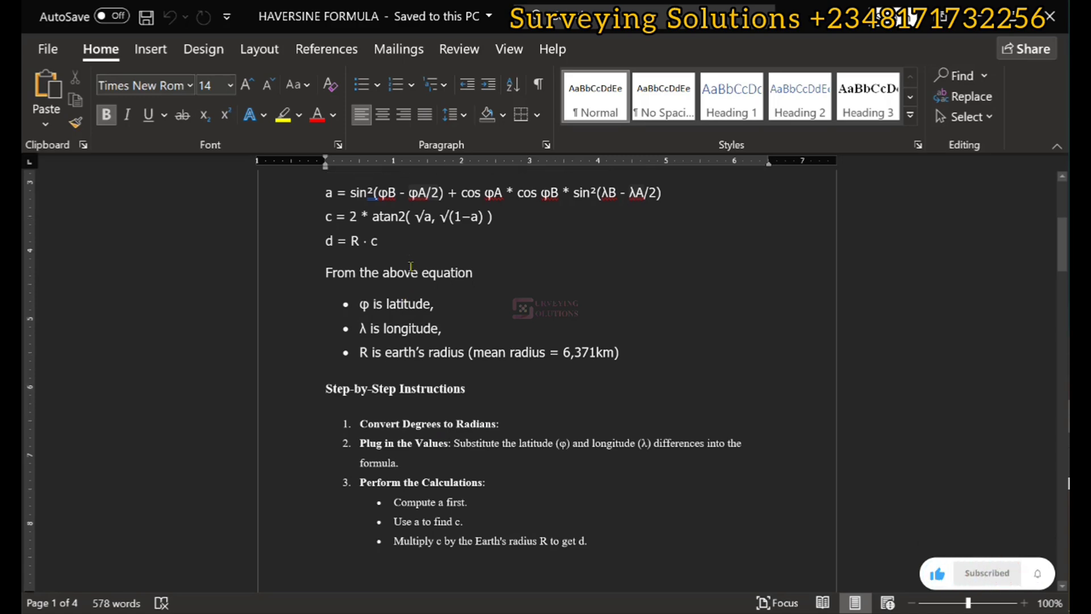
scroll(411, 266, "down", 15)
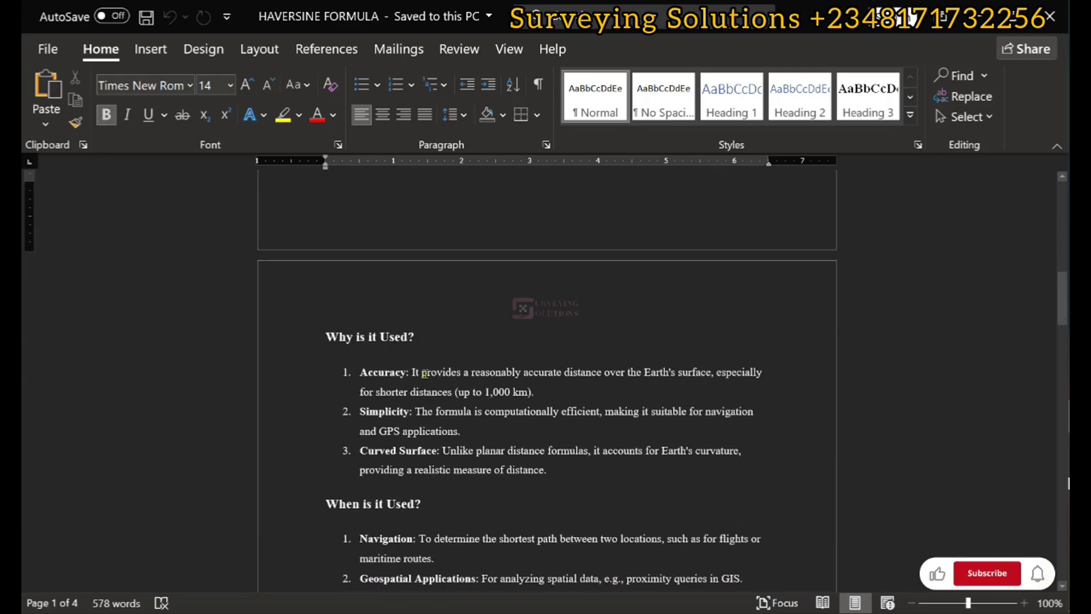
scroll(425, 373, "down", 19)
scroll(425, 373, "down", 6)
Click in the EXAMPLE heading, scroll slightly, and place the cursor on the Point B line
left_click(572, 346)
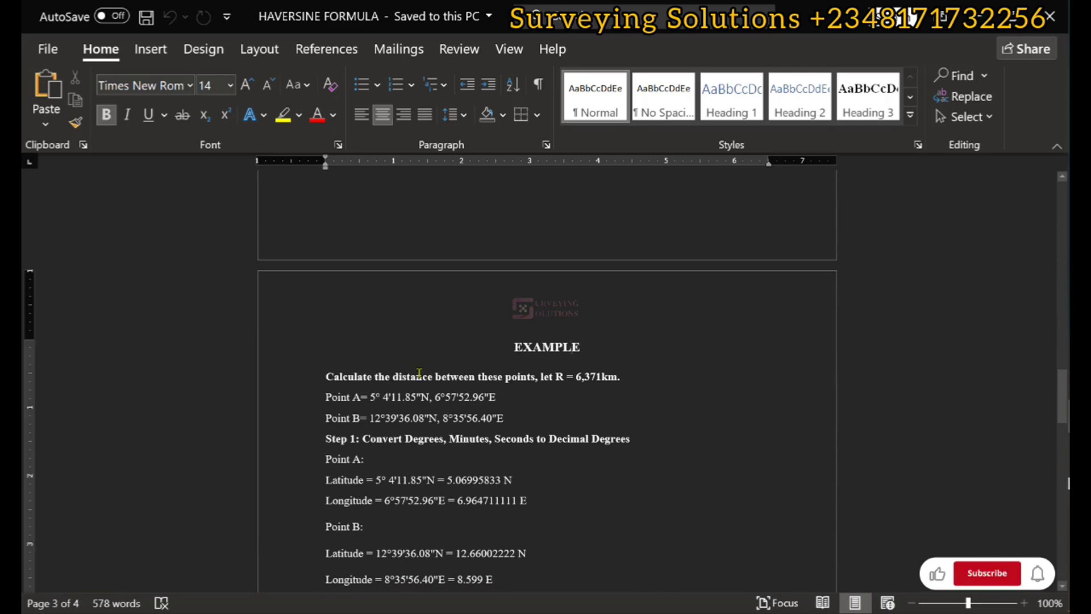
scroll(341, 329, "down", 3)
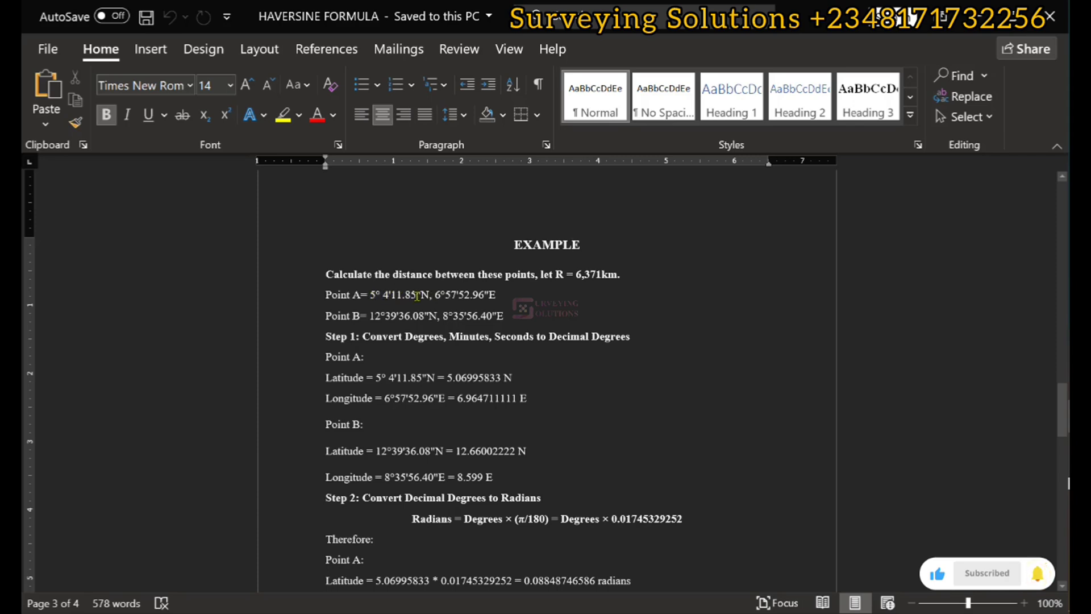
left_click(368, 316)
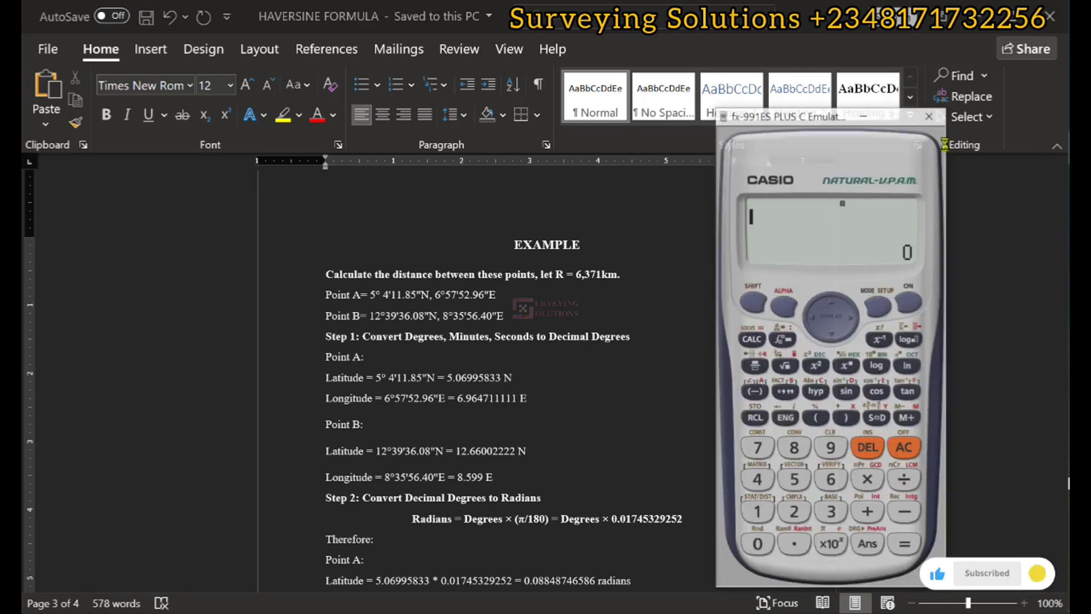
Move the calculator aside and evaluate Point A's latitude 5°4'11.85"
left_click_drag(812, 116, 831, 89)
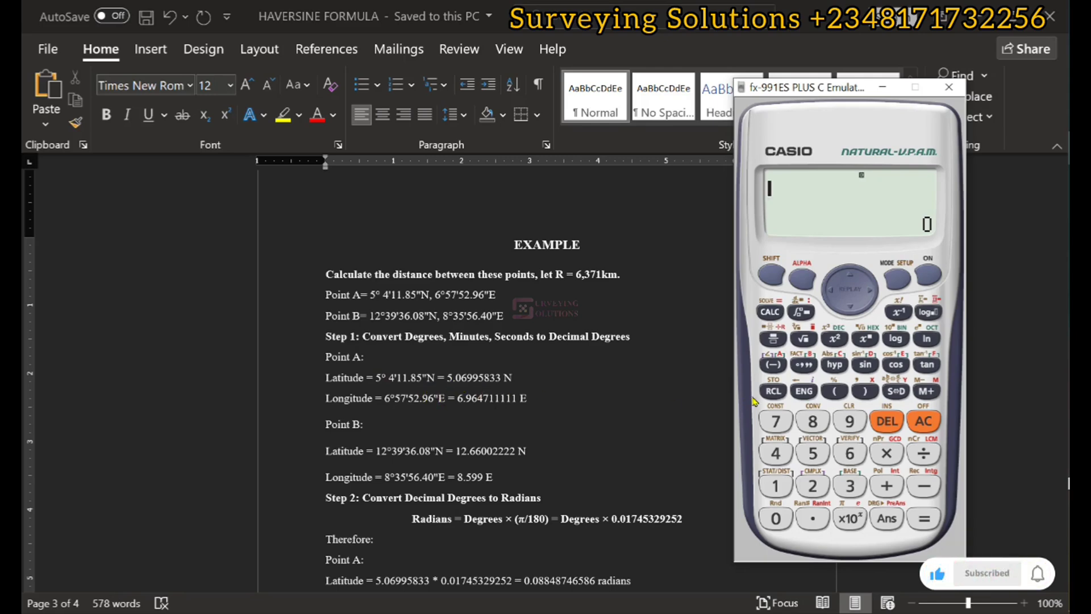
type("5")
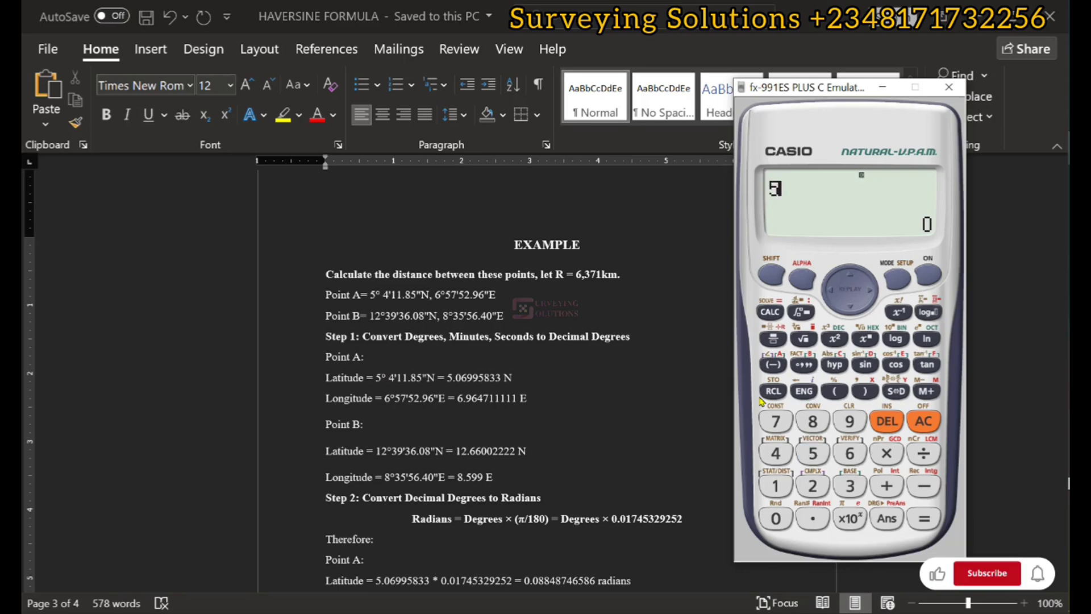
left_click(803, 366)
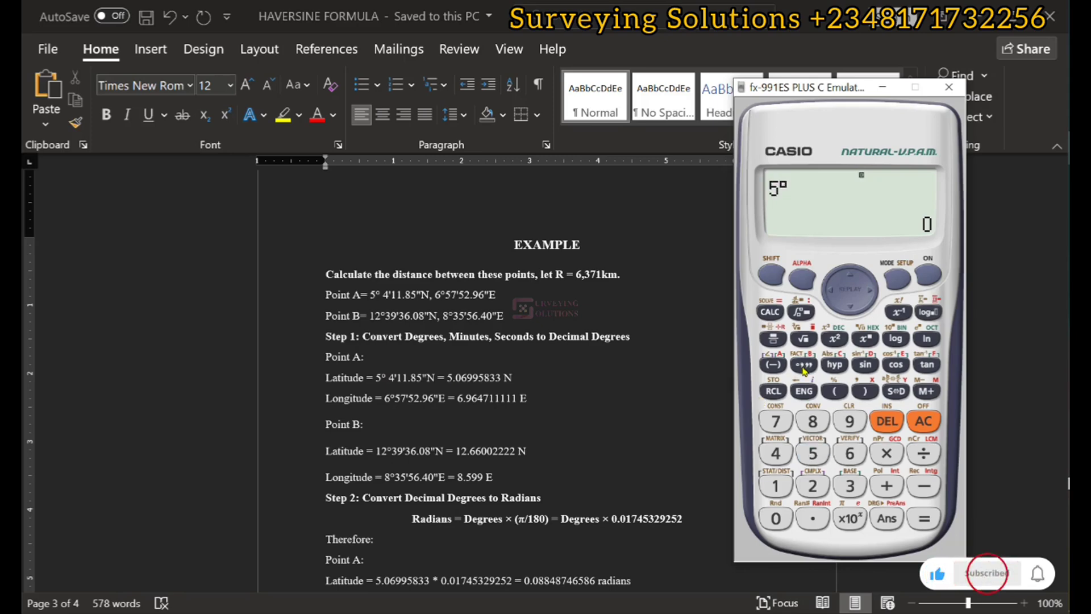
type("4")
left_click(803, 367)
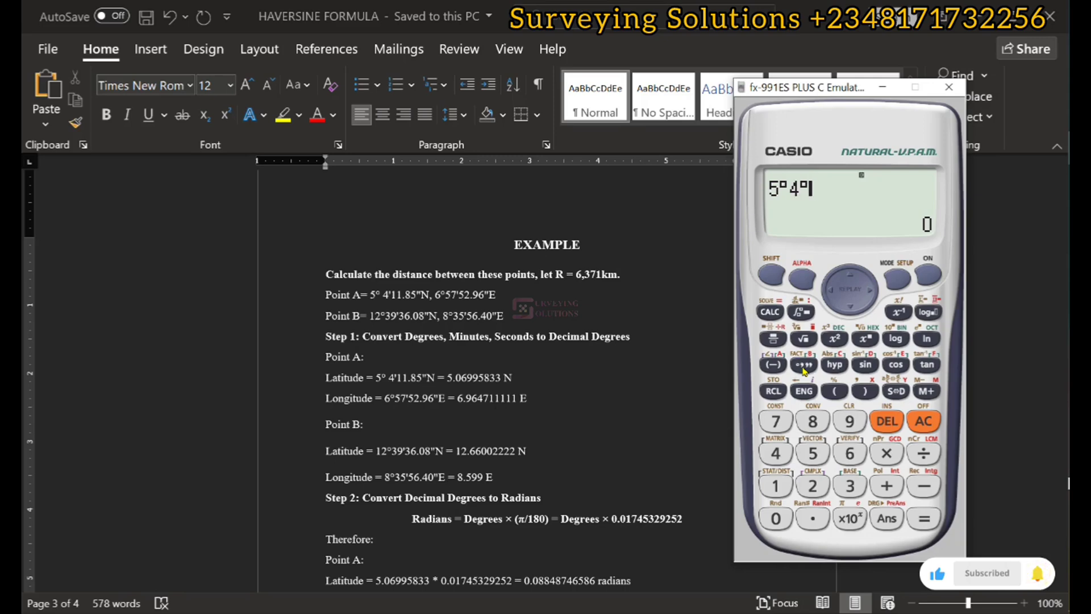
type("11")
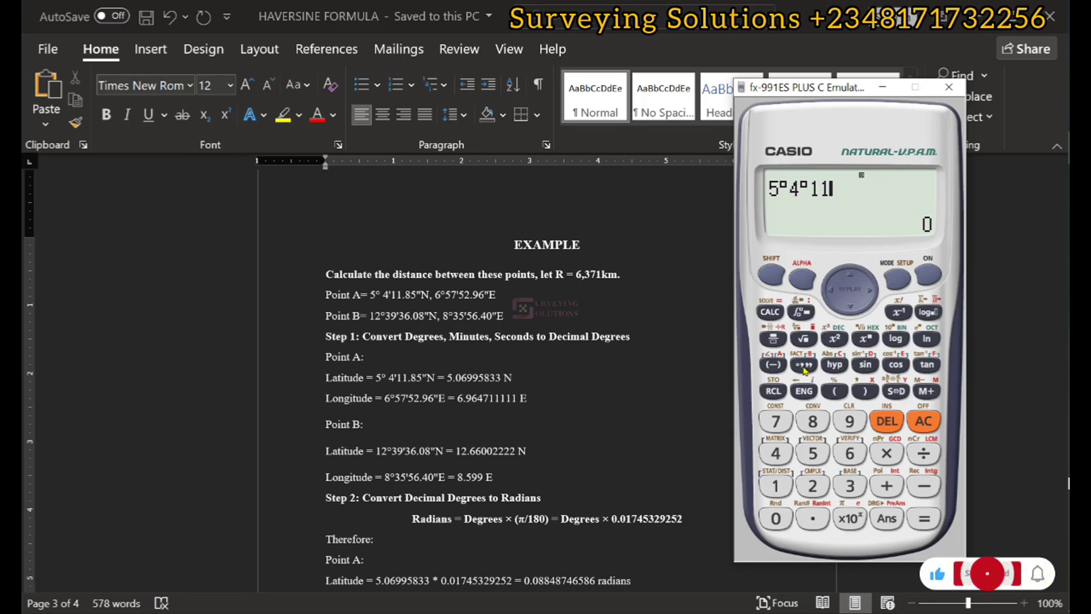
type(".85")
left_click(803, 366)
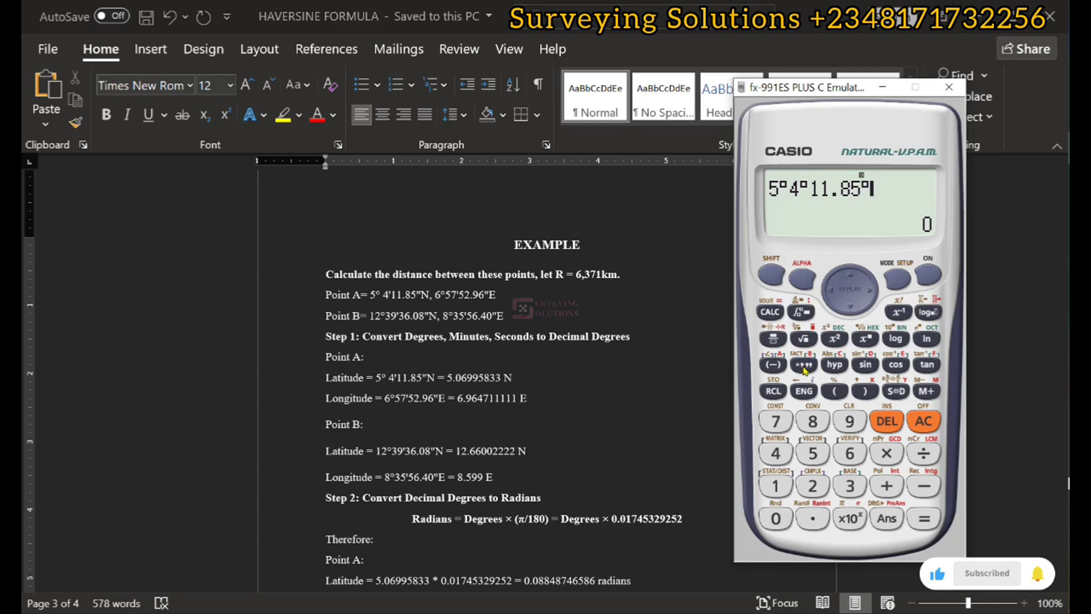
key("Return")
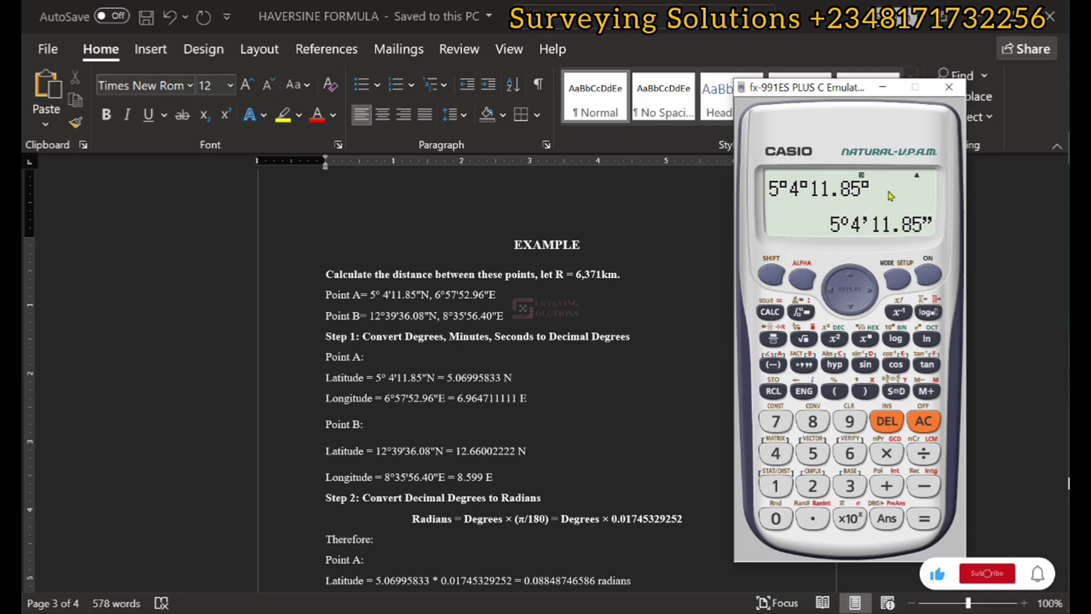
Toggle the latitude result to decimal degrees, 5.069958333
left_click(803, 367)
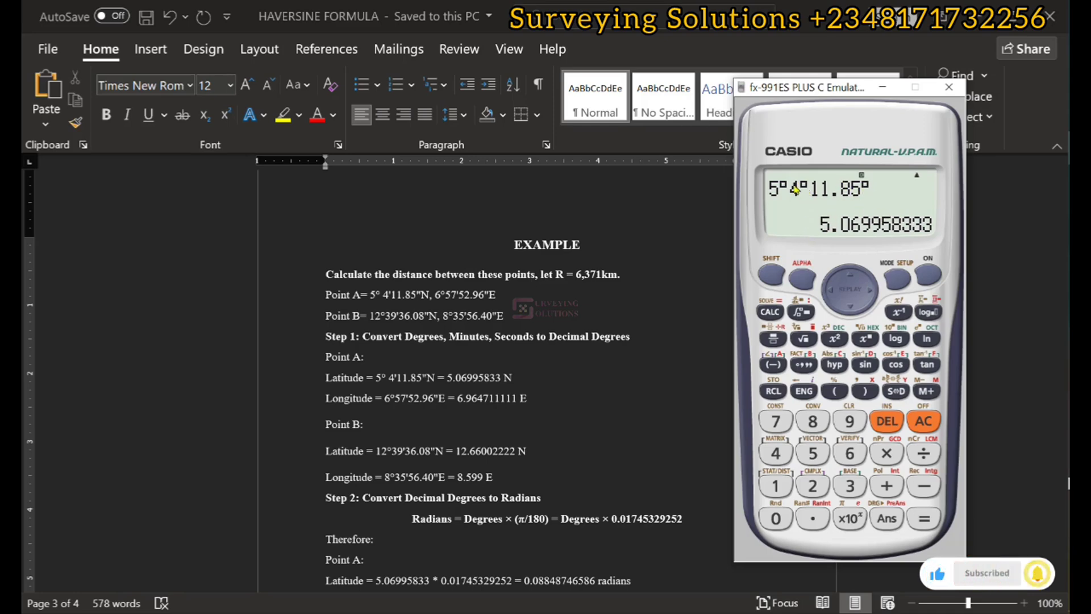
left_click(803, 364)
left_click(804, 364)
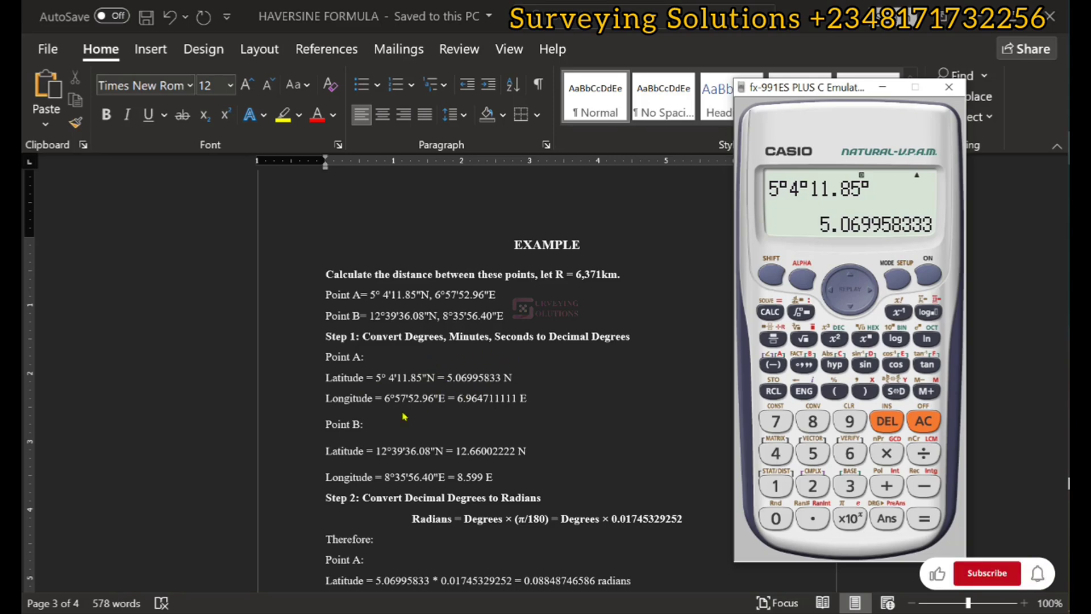
scroll(474, 403, "down", 2)
Scroll Word to the Step 2 radian conversions and clear the calculator to 0
scroll(475, 403, "down", 2)
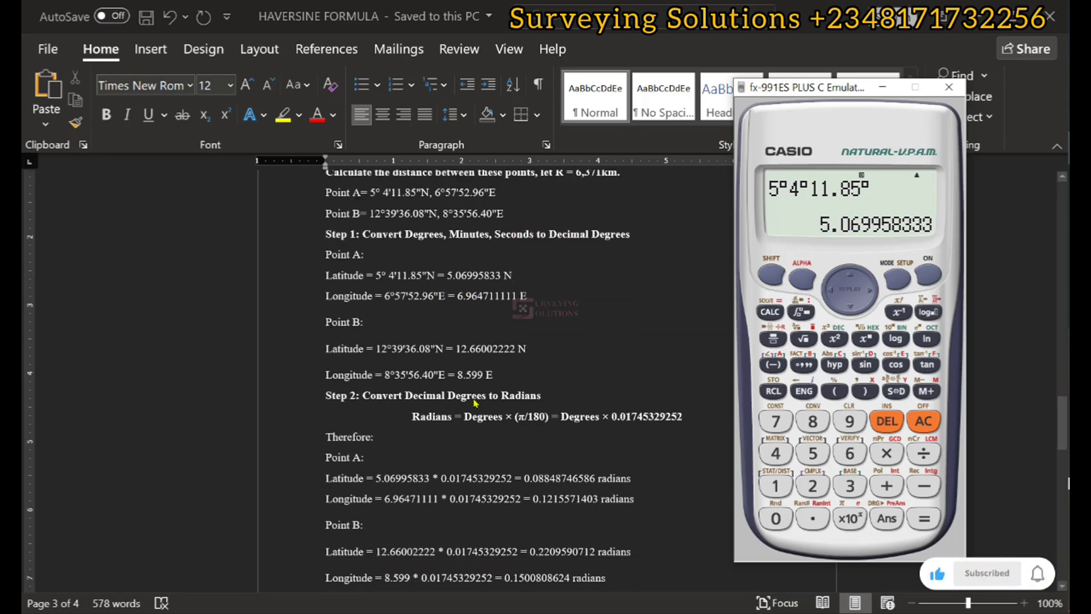
scroll(450, 374, "down", 1)
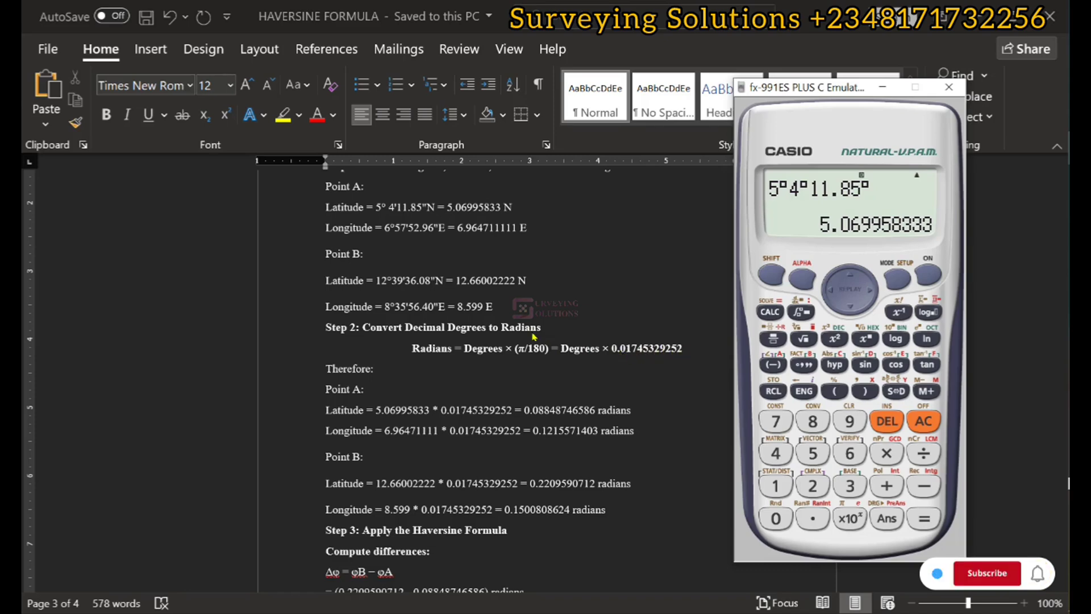
key("Escape")
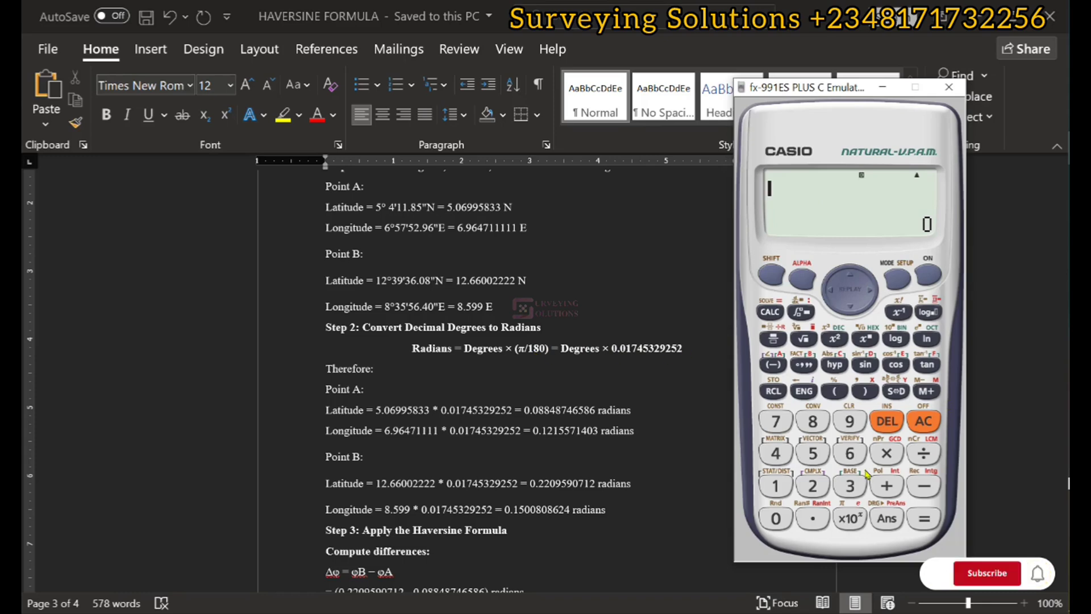
Evaluate π÷180 on the calculator, giving 0.01745329252
left_click(780, 279)
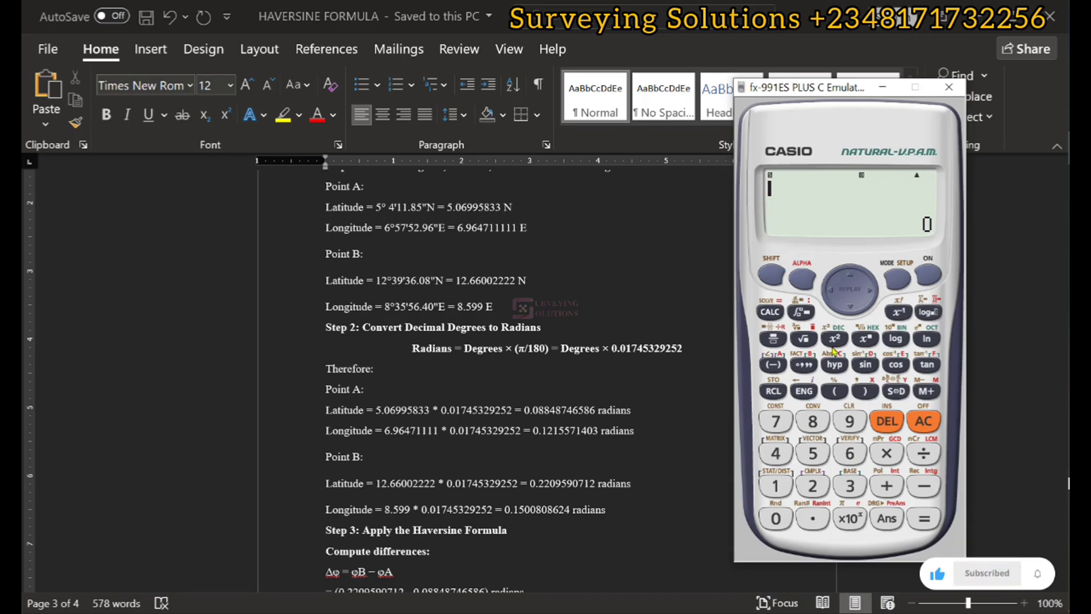
left_click(849, 518)
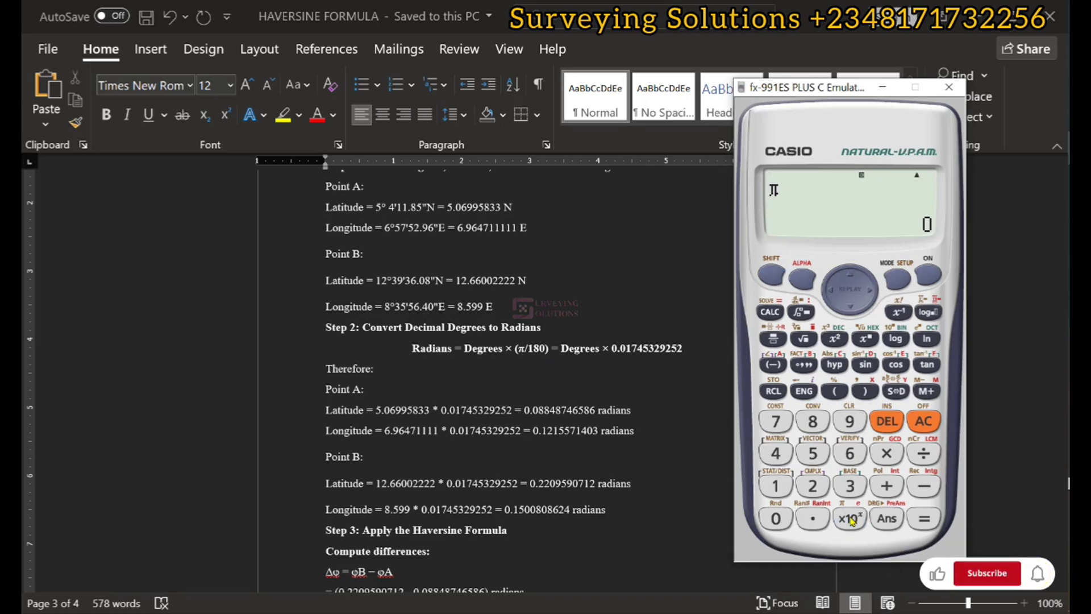
type("/180")
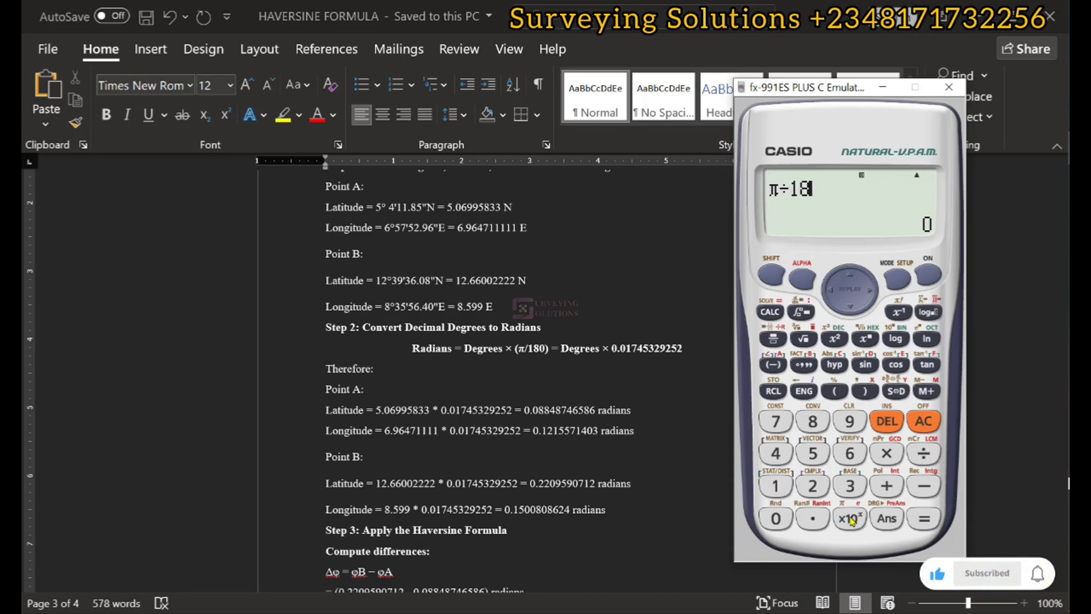
key("Return")
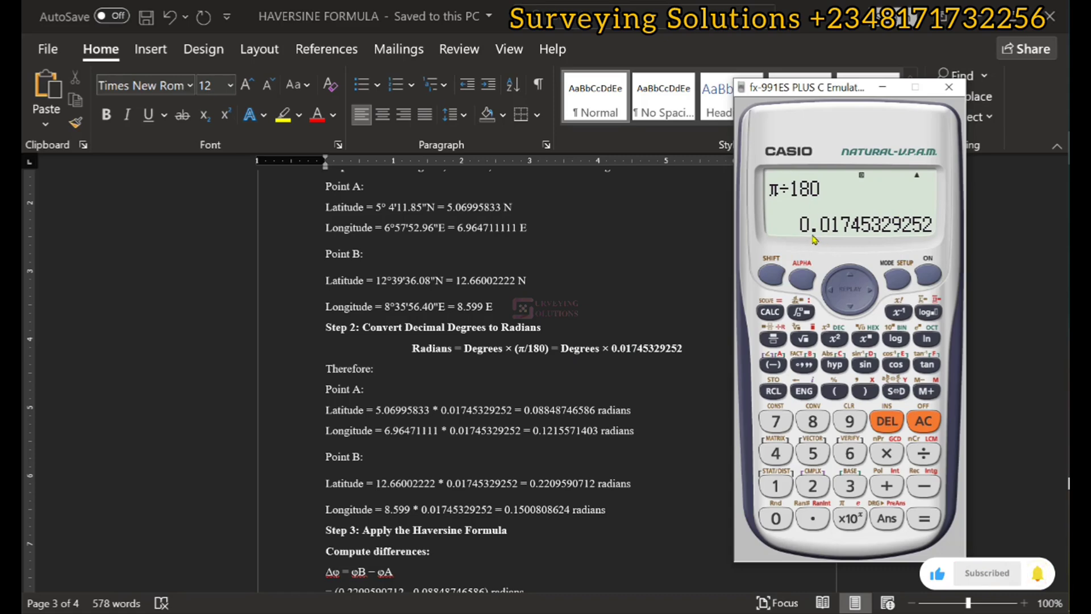
Store the π÷180 factor in memory A and recall A to confirm it
left_click(771, 276)
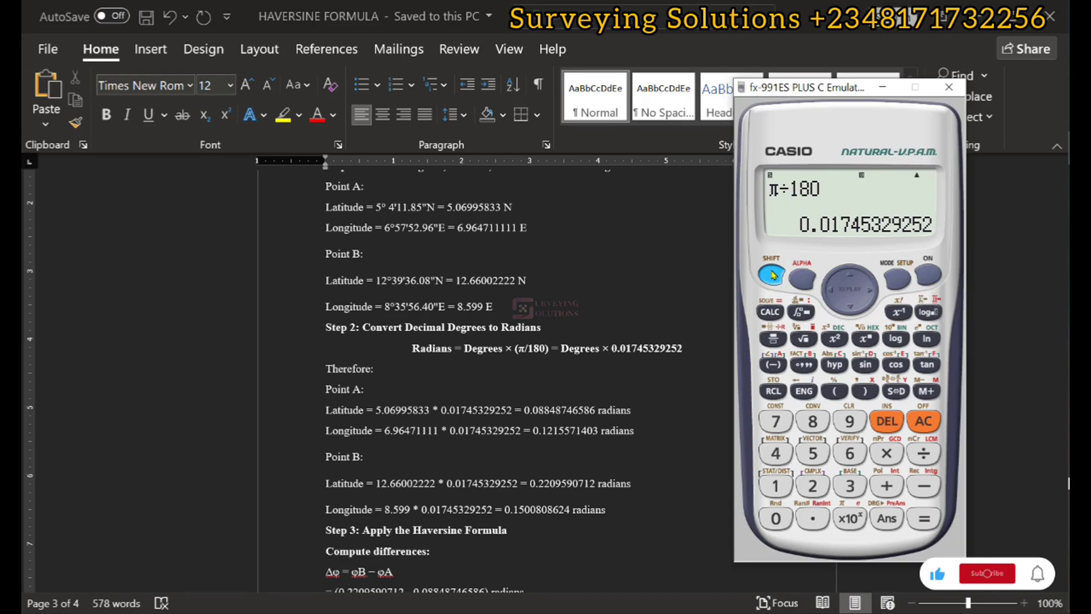
left_click(773, 391)
left_click(773, 365)
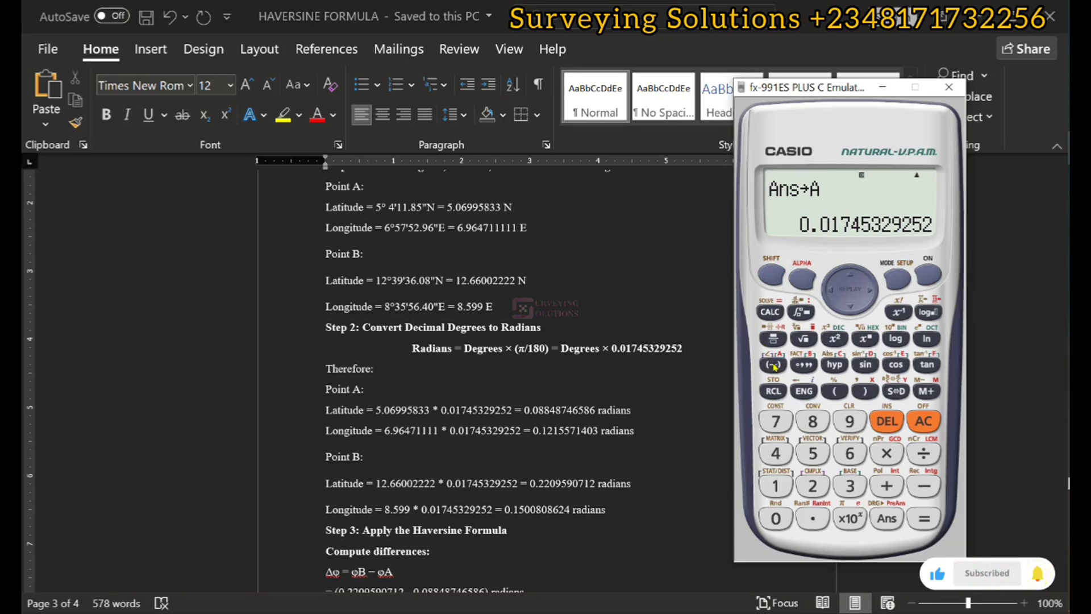
left_click(807, 279)
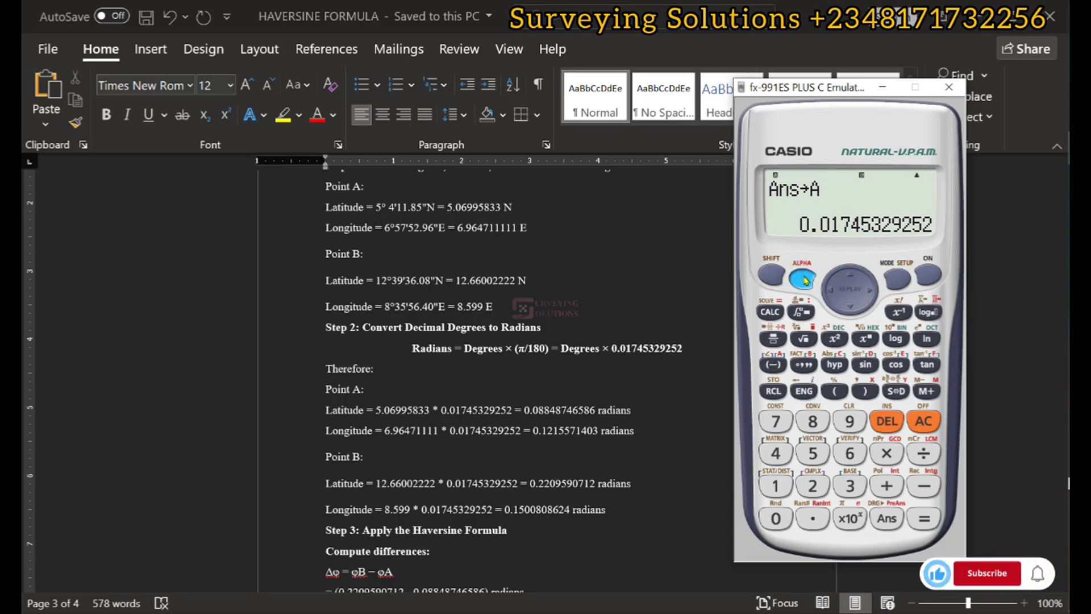
left_click(773, 364)
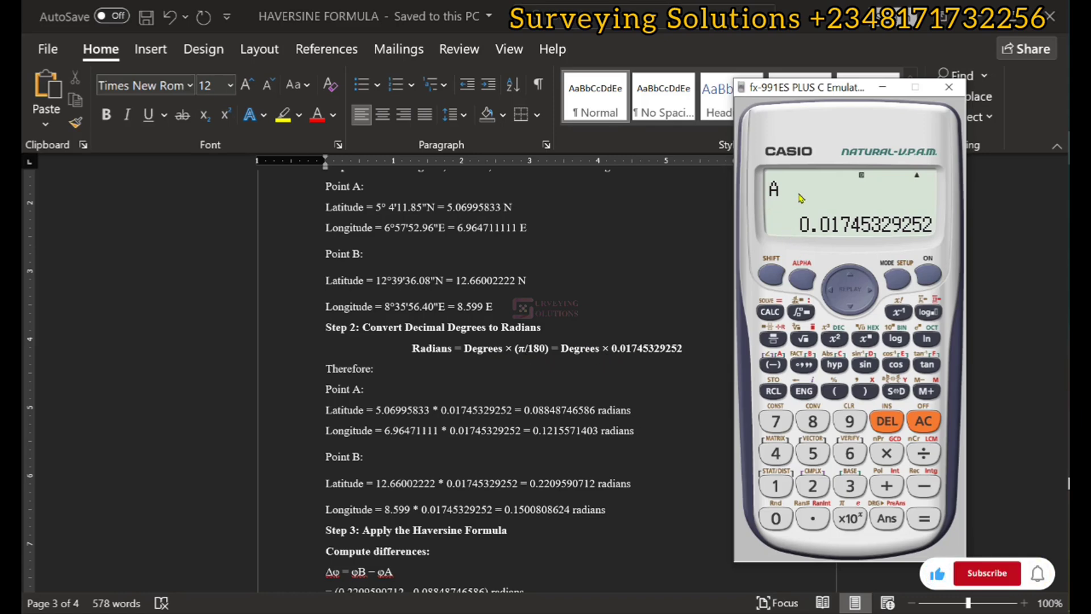
Re-enter Point A's latitude 5°4'11.85" and convert it to decimal degrees
left_click(923, 421)
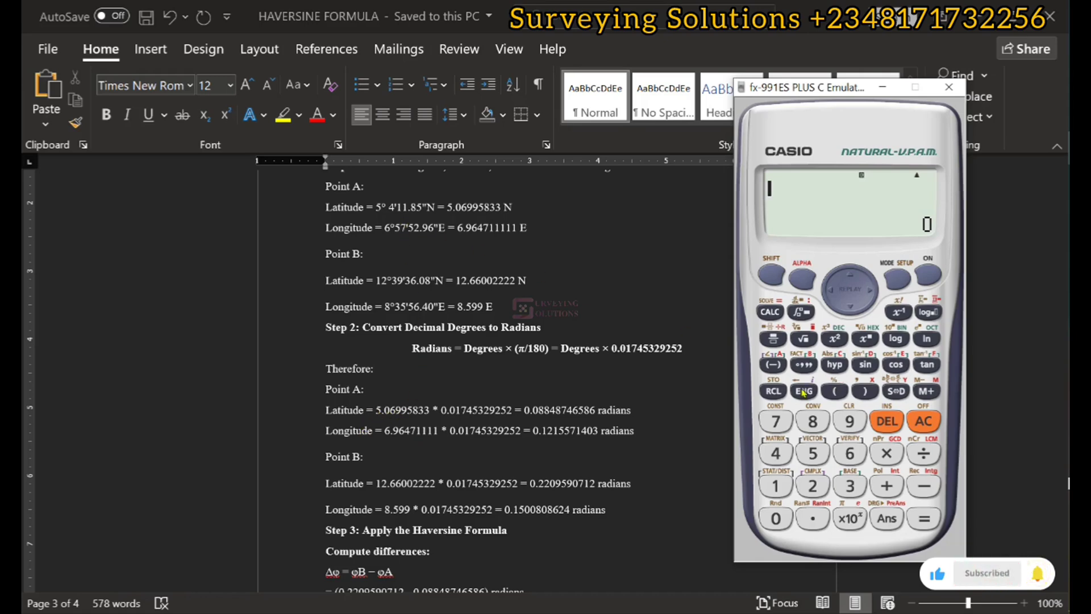
left_click(811, 455)
left_click(806, 364)
left_click(806, 364)
type("11.85")
key("Return")
key("Left")
key("Return")
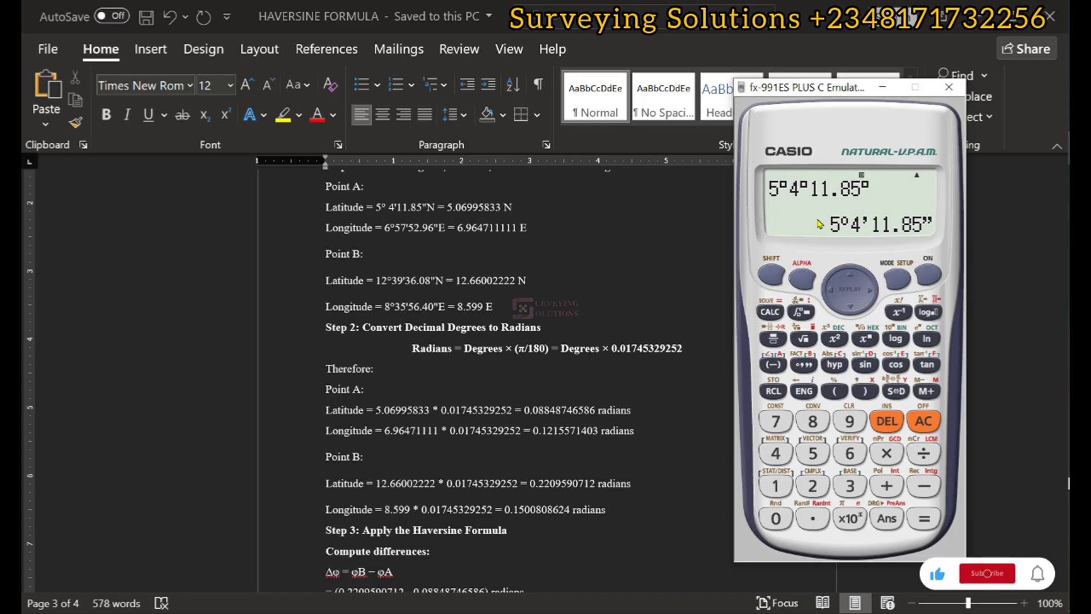
left_click(808, 370)
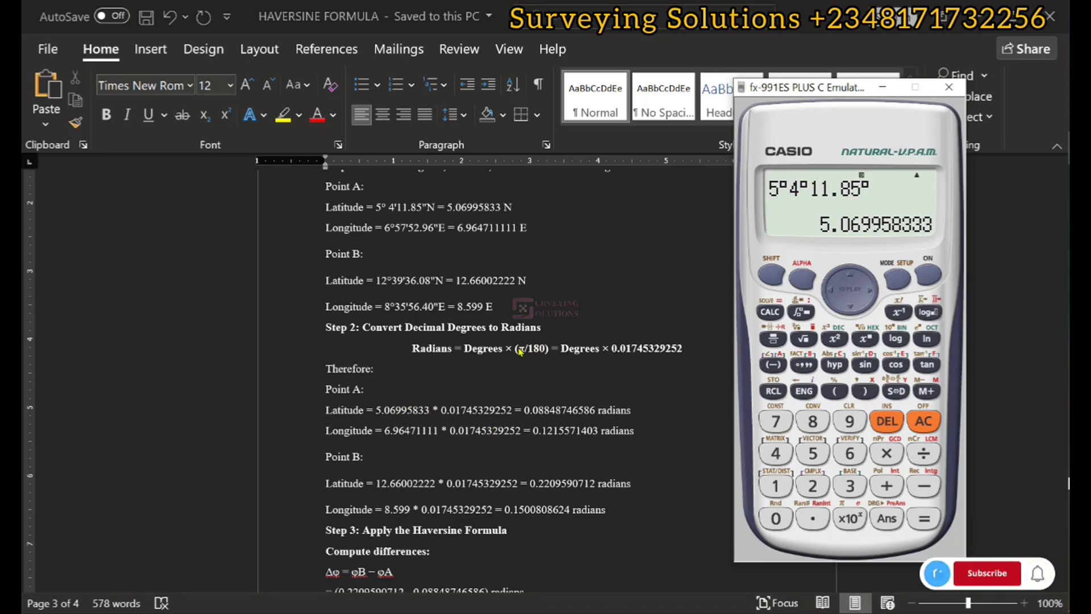
Multiply the latitude by A to get 0.08848746586 radians, shown as a decimal
left_click(834, 292)
key("asterisk")
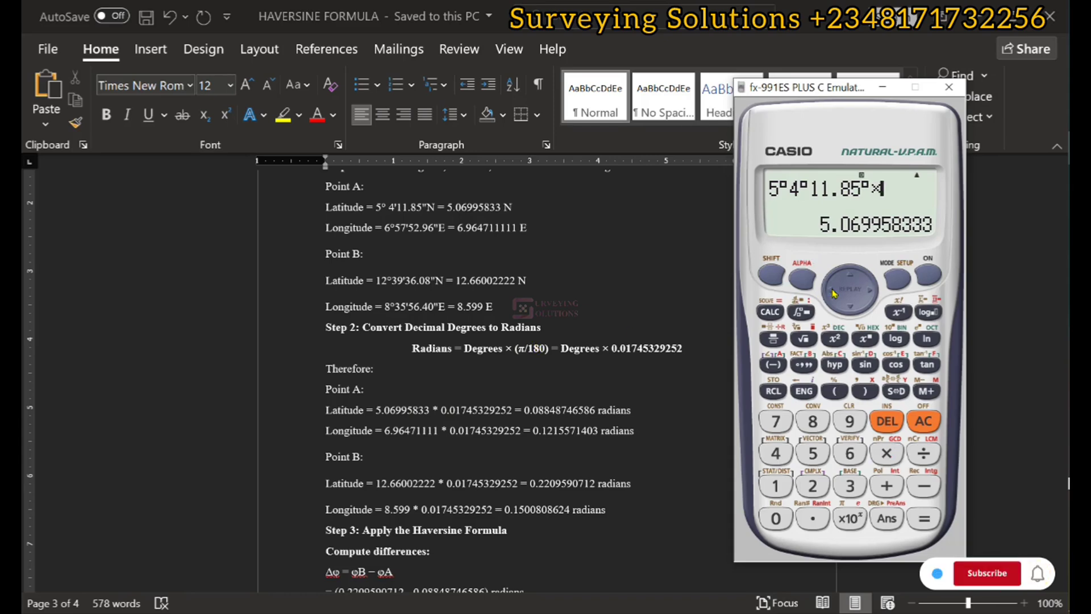
left_click(803, 275)
left_click(778, 366)
left_click(929, 519)
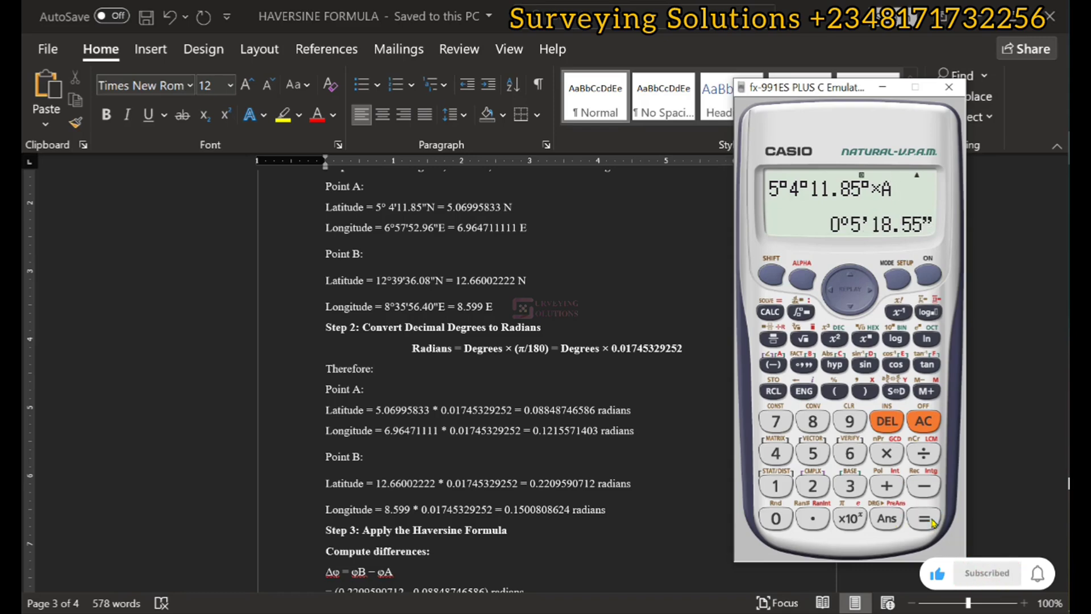
left_click(806, 366)
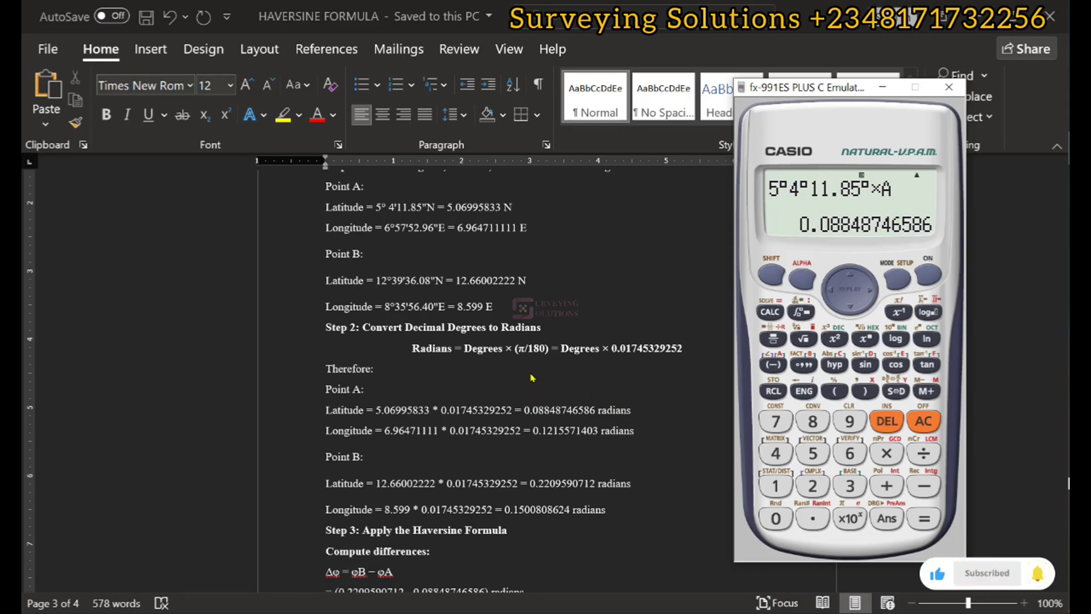
Review Step 3's Δφ = 0.1324716053 and Δλ = 0.0285237221, bringing Word to the front
scroll(532, 377, "down", 2)
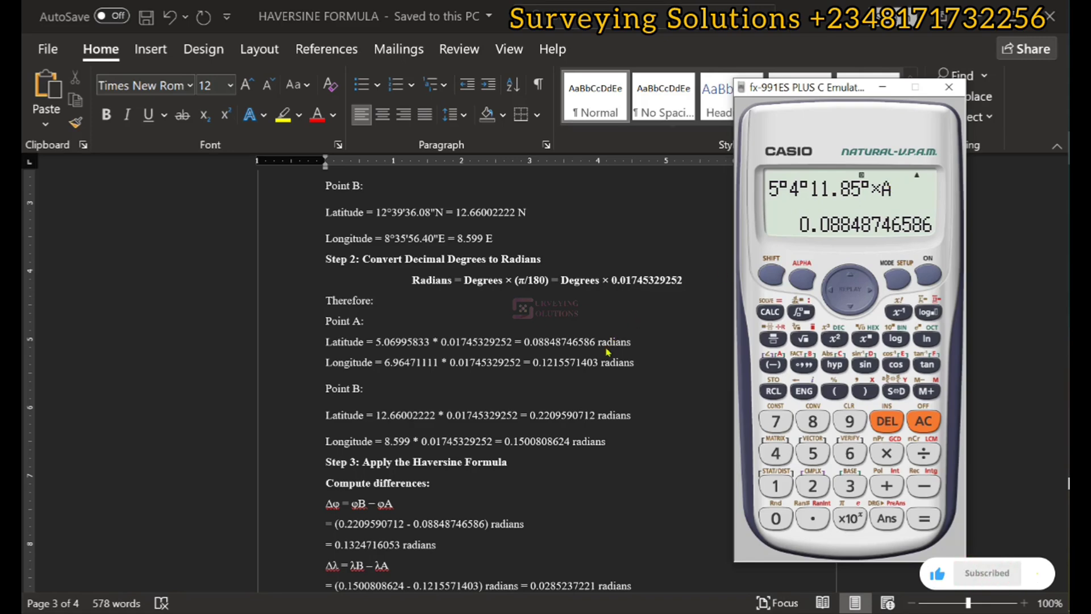
scroll(557, 335, "down", 3)
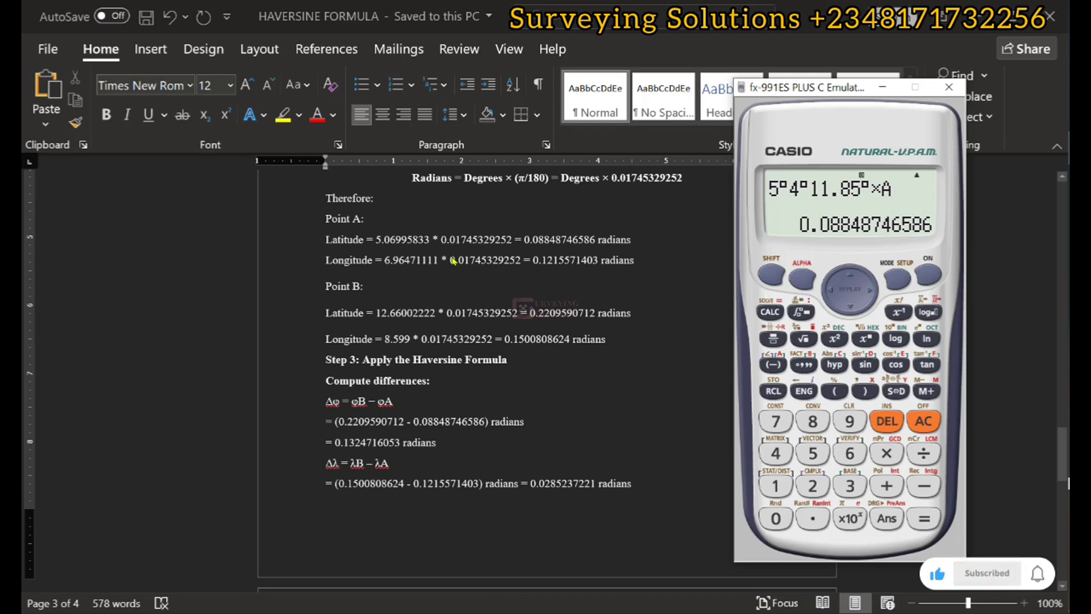
scroll(544, 265, "up", 2)
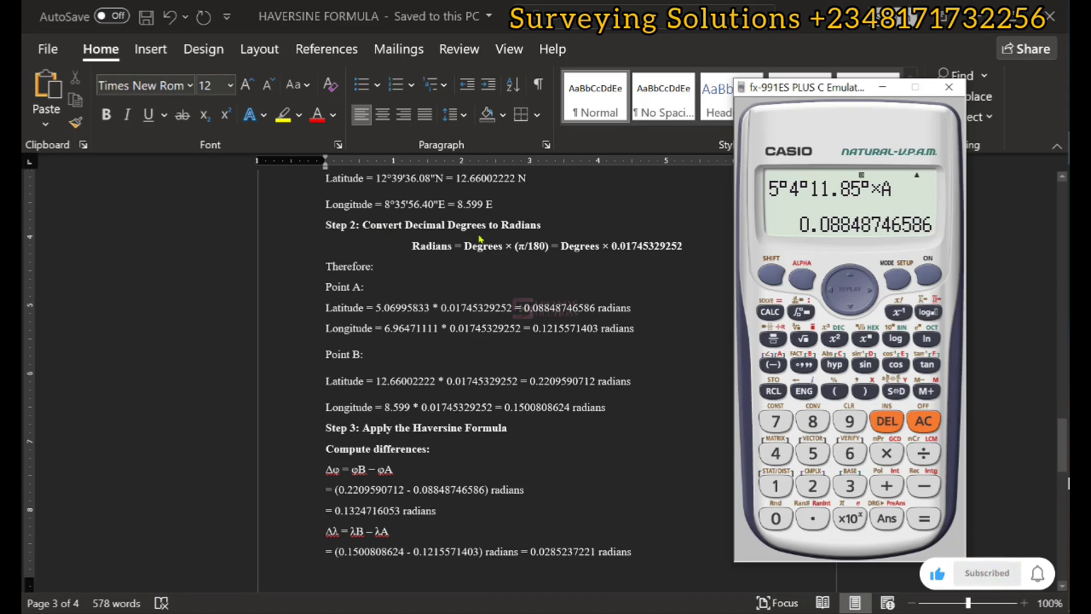
scroll(496, 242, "down", 2)
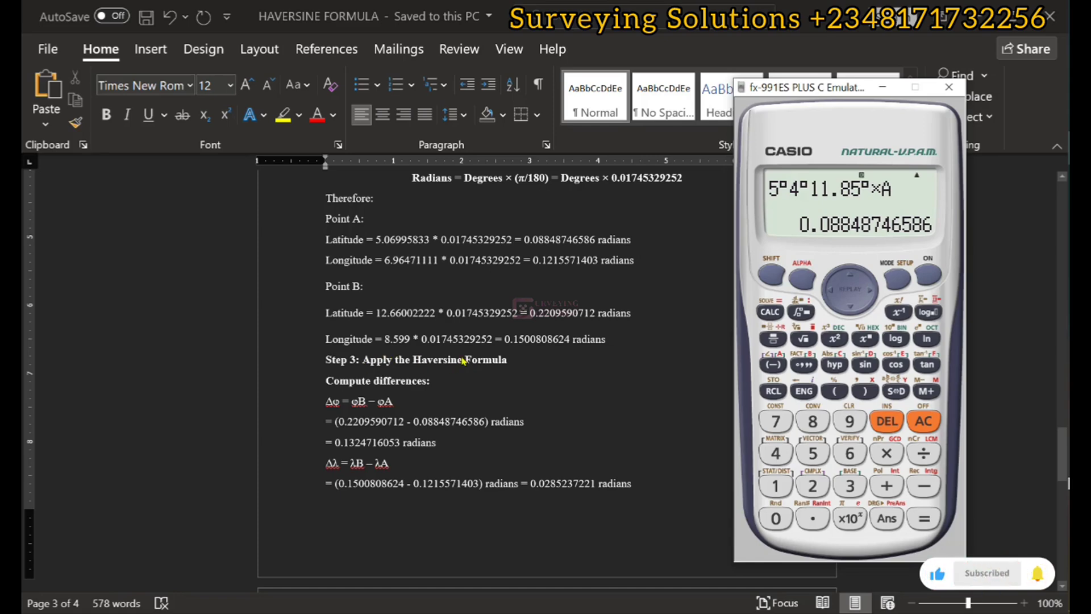
scroll(463, 360, "up", 1)
scroll(463, 359, "down", 5)
scroll(463, 360, "up", 20)
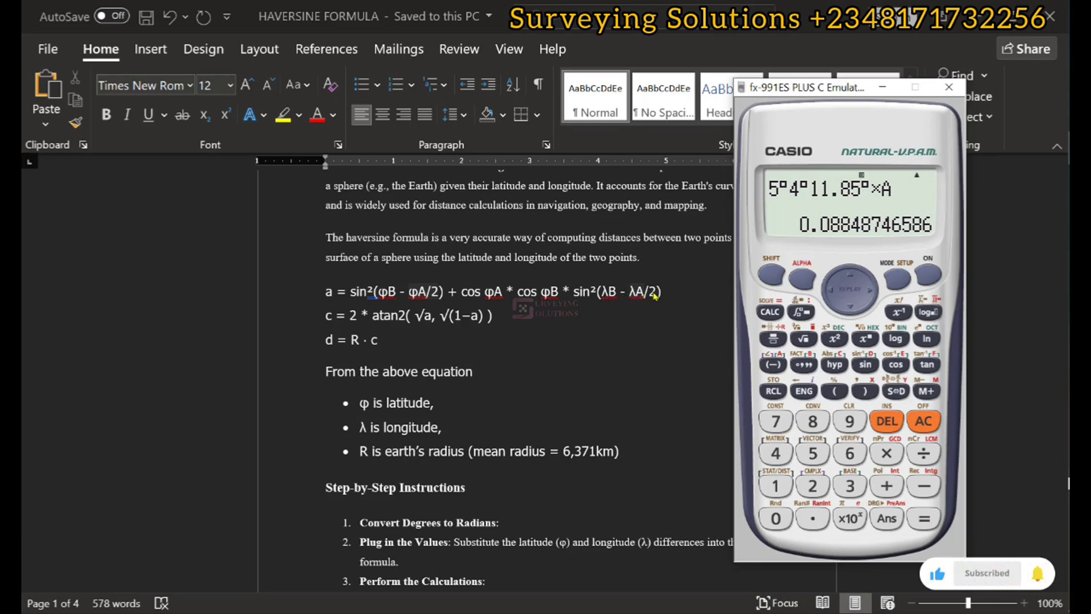
scroll(471, 349, "down", 15)
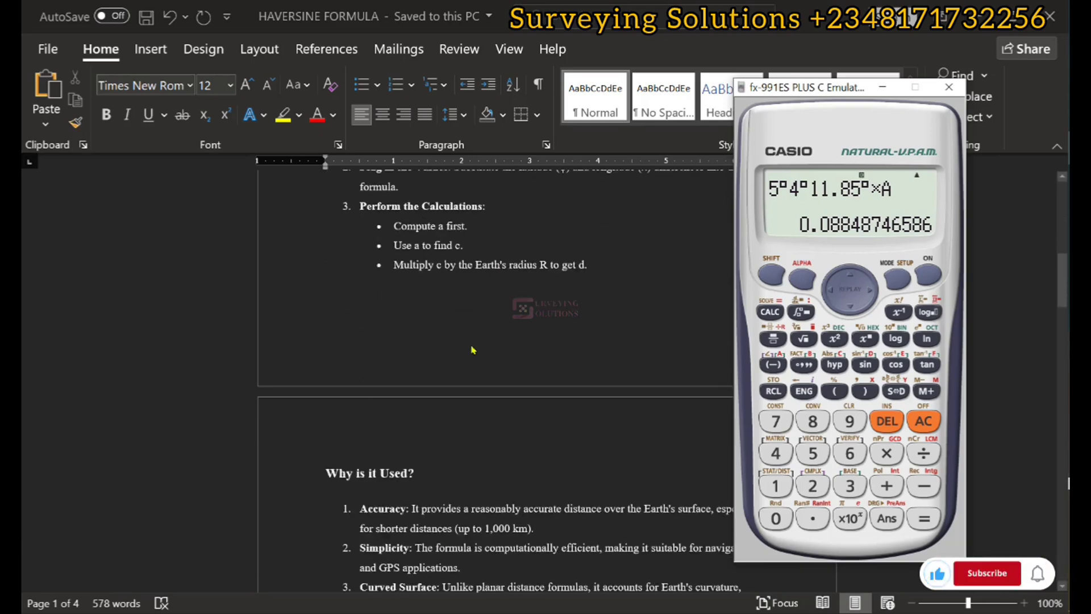
scroll(472, 349, "down", 9)
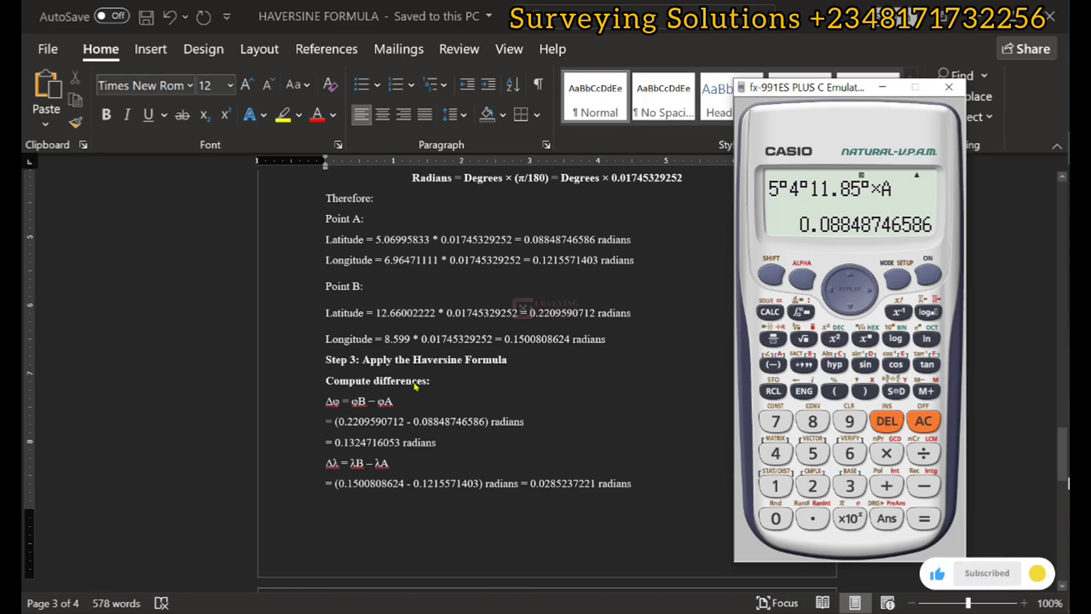
scroll(415, 392, "up", 1)
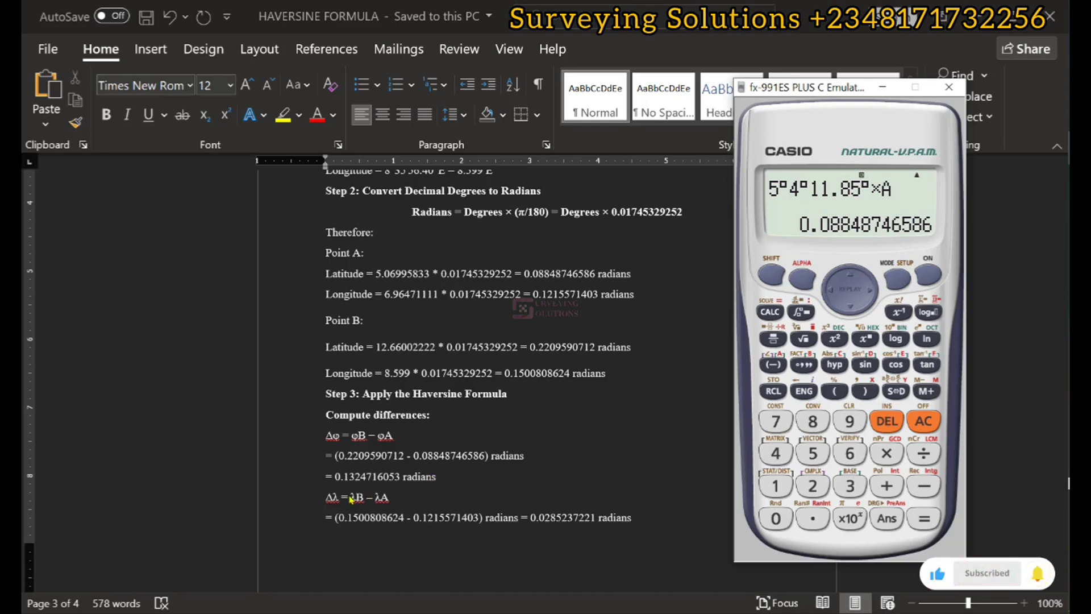
left_click(541, 378)
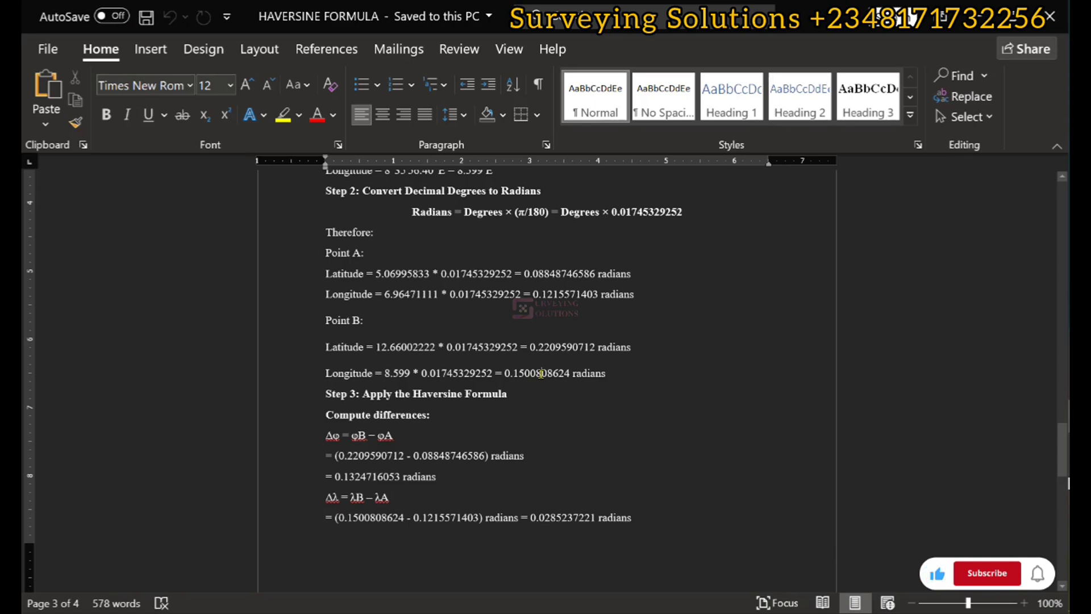
Click Point B's longitude radian value and scroll down to the Compute a working
left_click(541, 373)
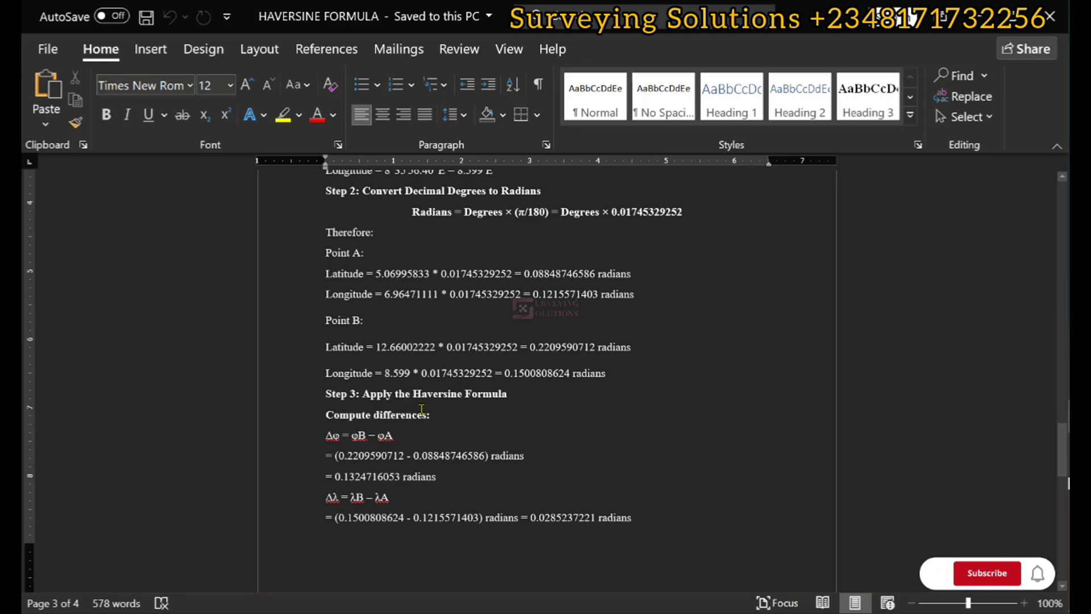
scroll(422, 409, "down", 5)
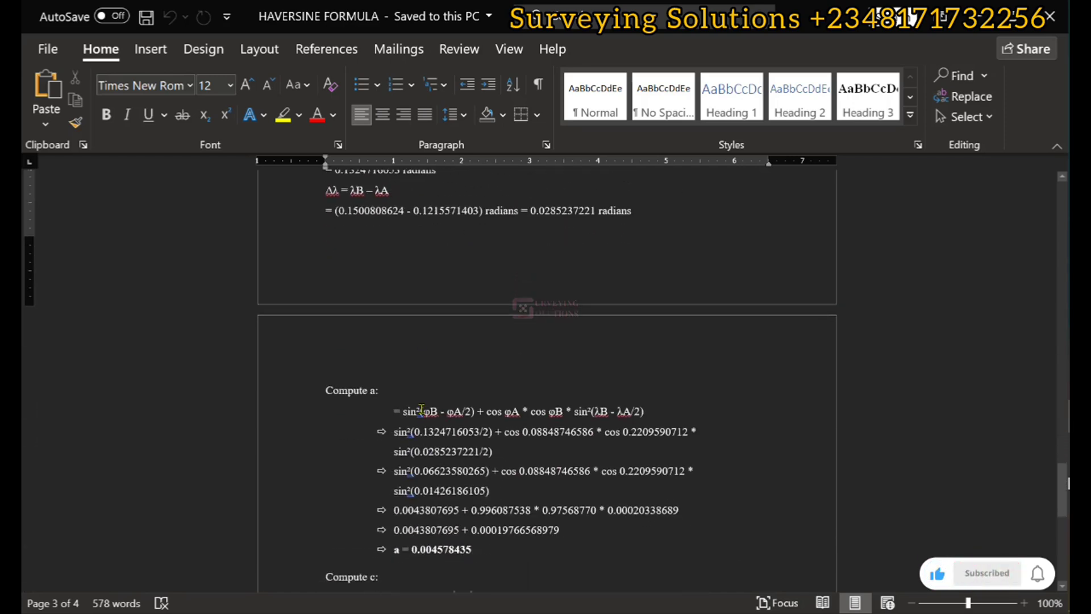
Highlight the digits 324716 of Step 3's Δφ value, then deselect them
scroll(421, 409, "down", 1)
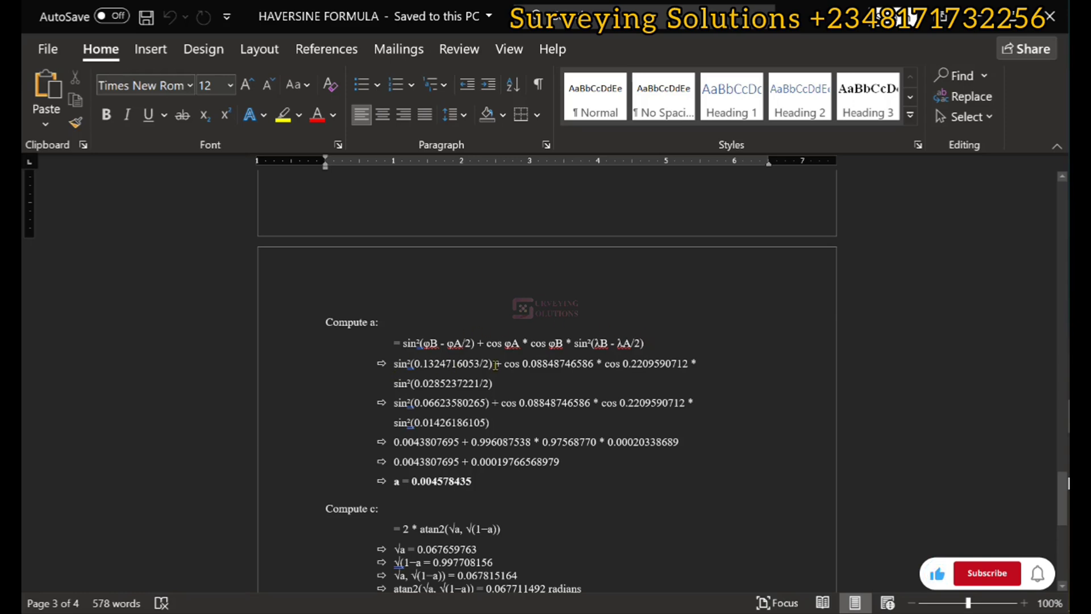
scroll(381, 261, "up", 3)
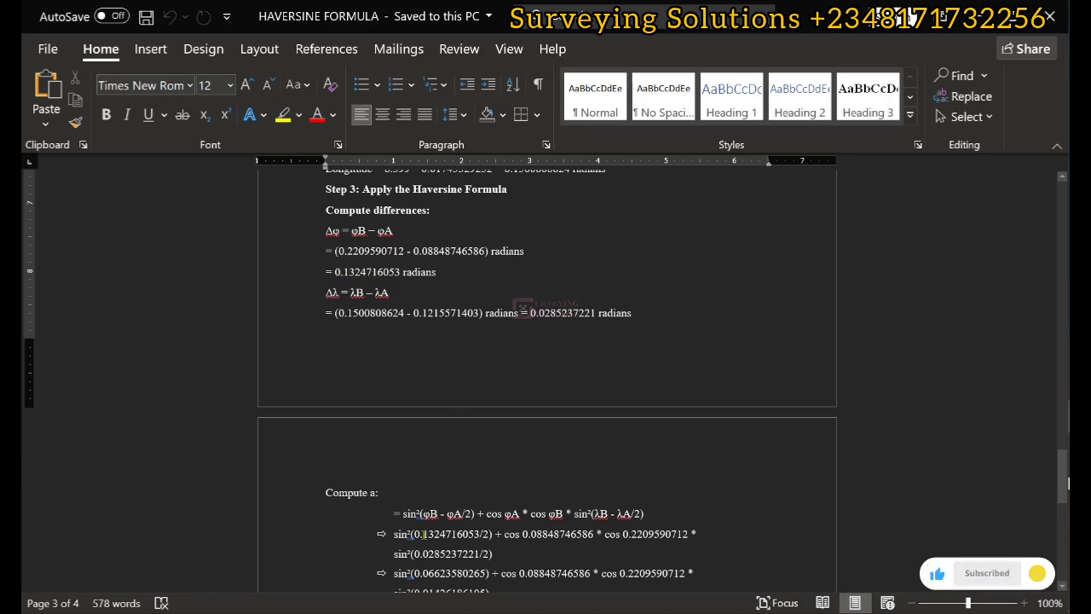
left_click_drag(427, 537, 462, 535)
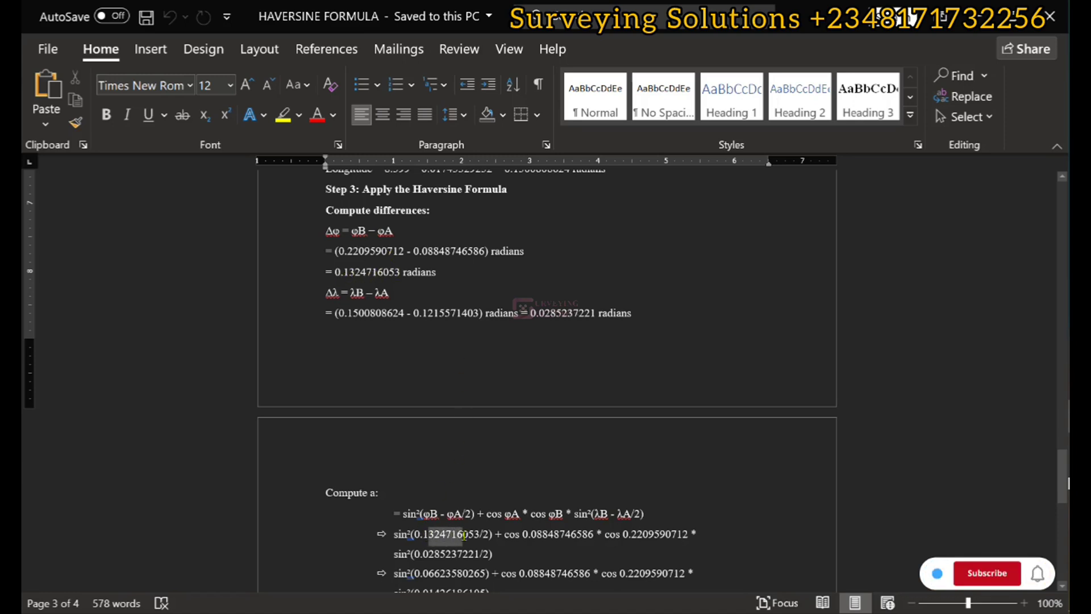
left_click(486, 534)
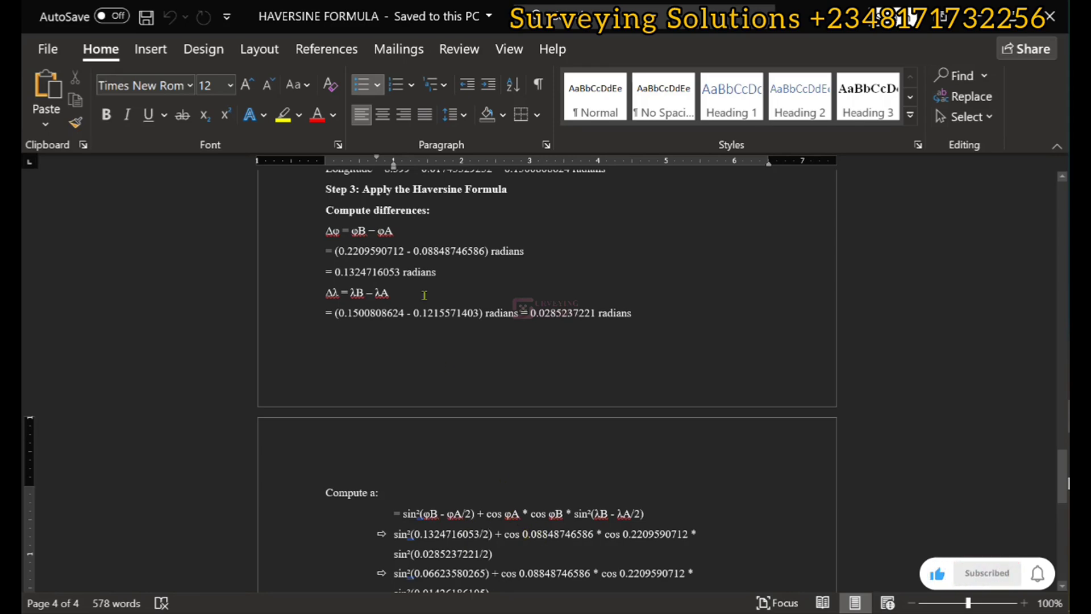
Highlight Point A's latitude 0.08848746586, then scroll to Compute a ending in a = 0.004578435
scroll(424, 295, "up", 3)
scroll(491, 256, "down", 3)
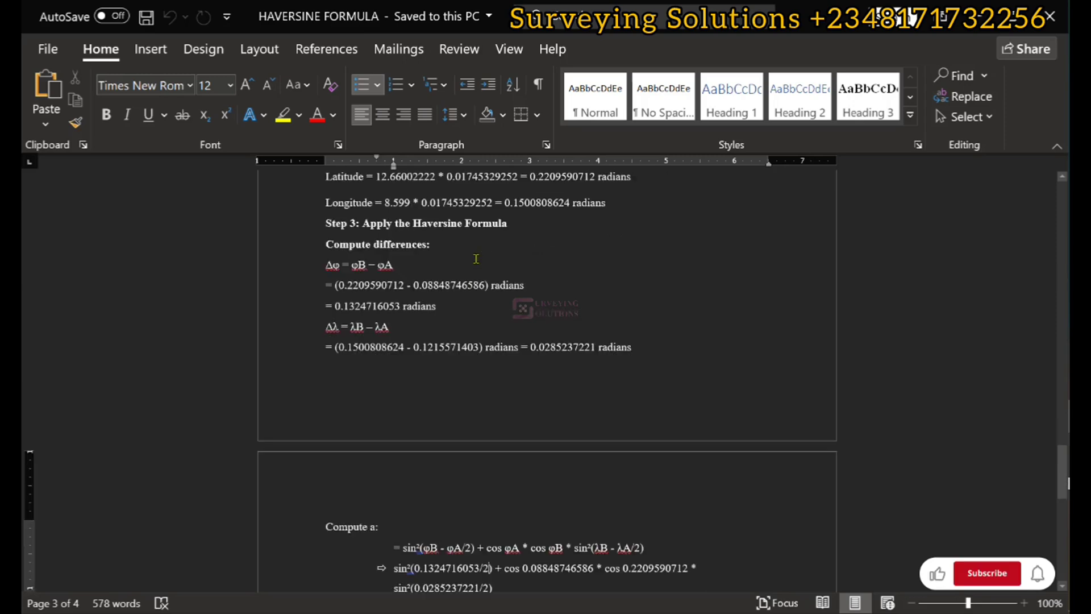
scroll(478, 251, "up", 2)
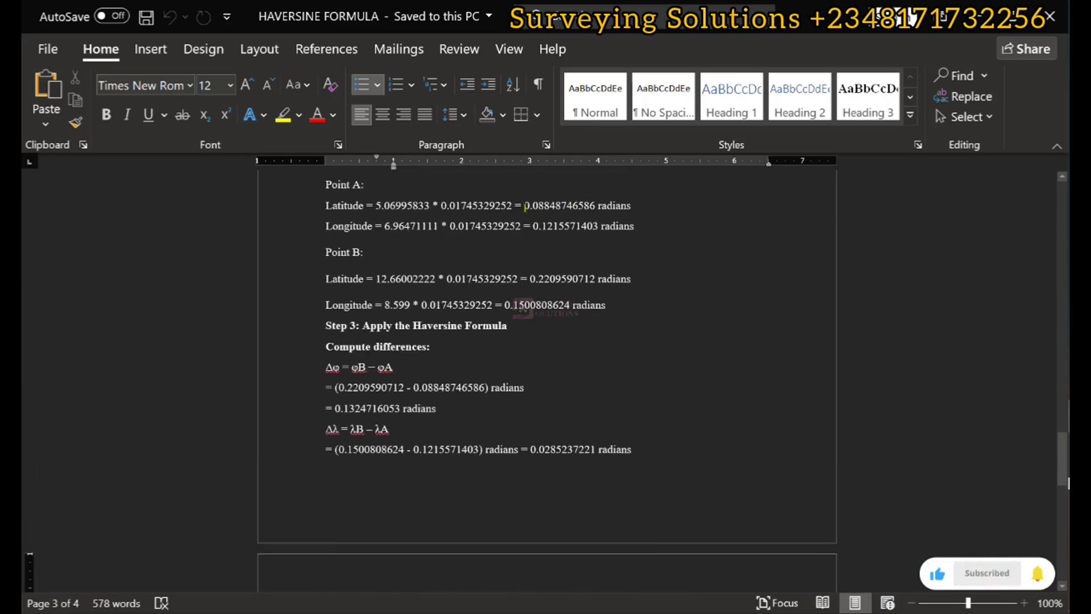
left_click_drag(524, 206, 596, 206)
left_click(560, 211)
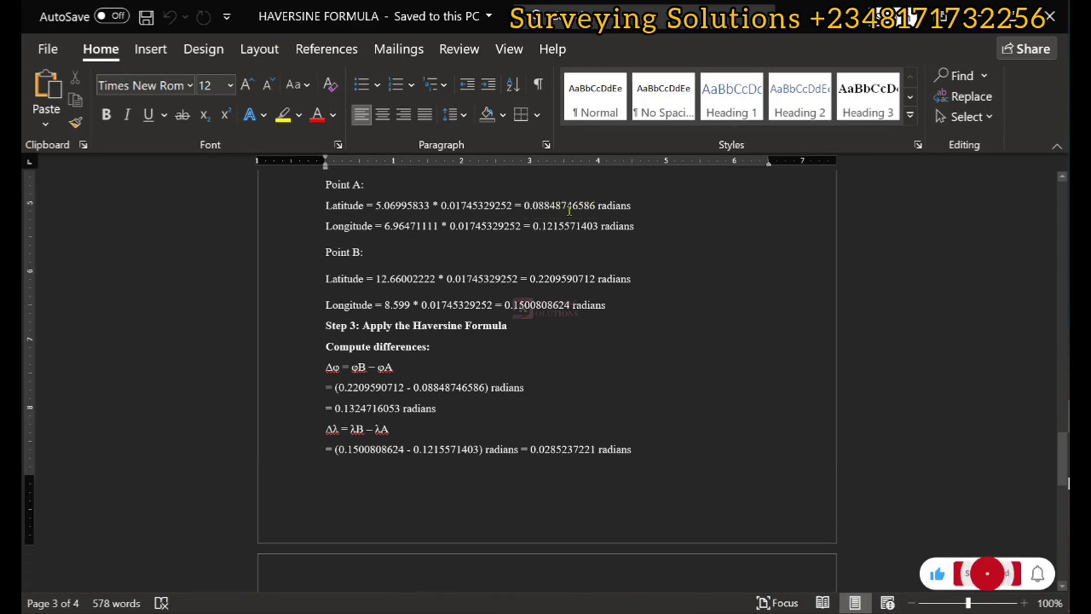
scroll(569, 210, "down", 5)
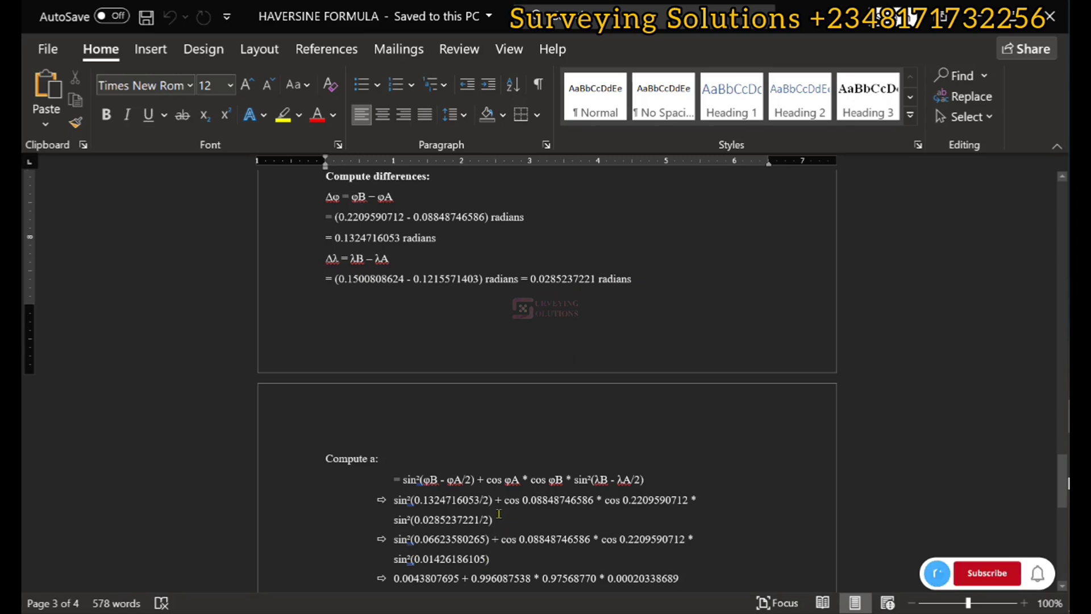
scroll(480, 493, "down", 2)
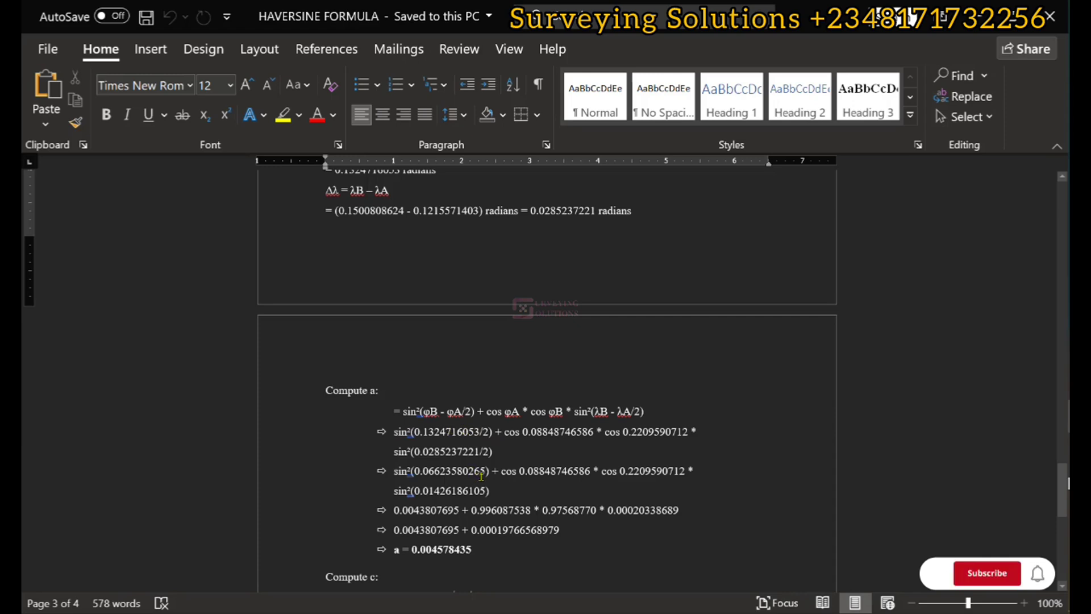
Check the Compute a terms, such as cos 0.08848746586, and scroll down to the Compute c working
left_click(525, 434)
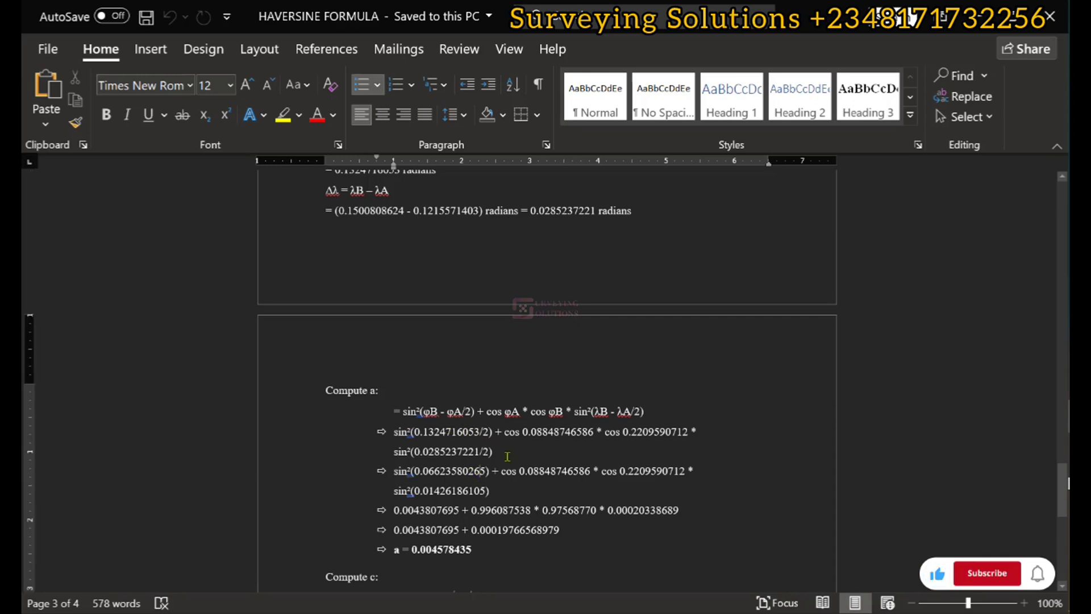
left_click(534, 472)
scroll(487, 367, "down", 2)
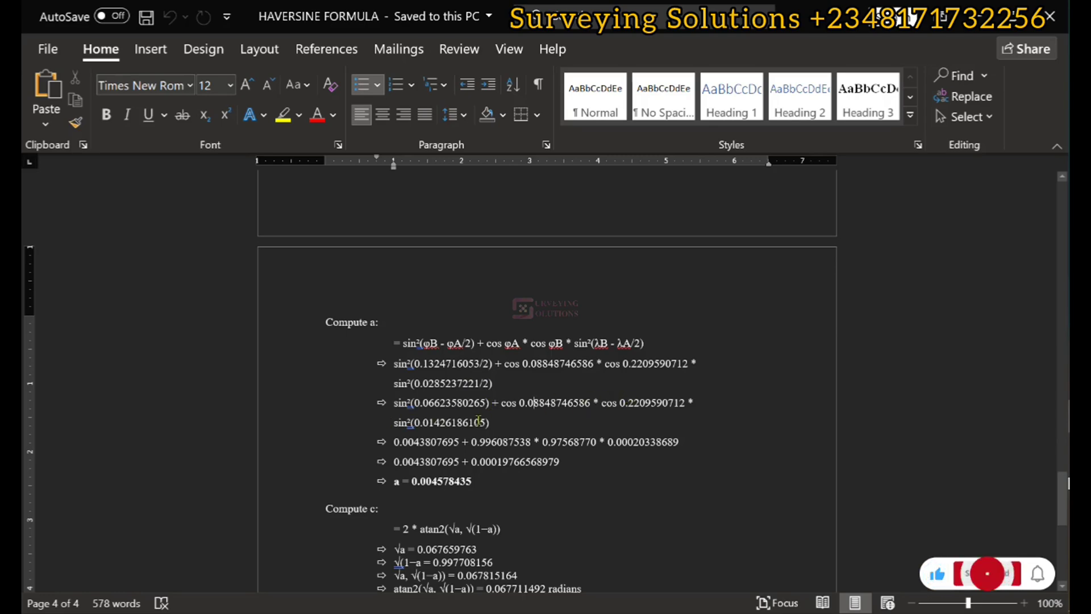
scroll(511, 417, "down", 1)
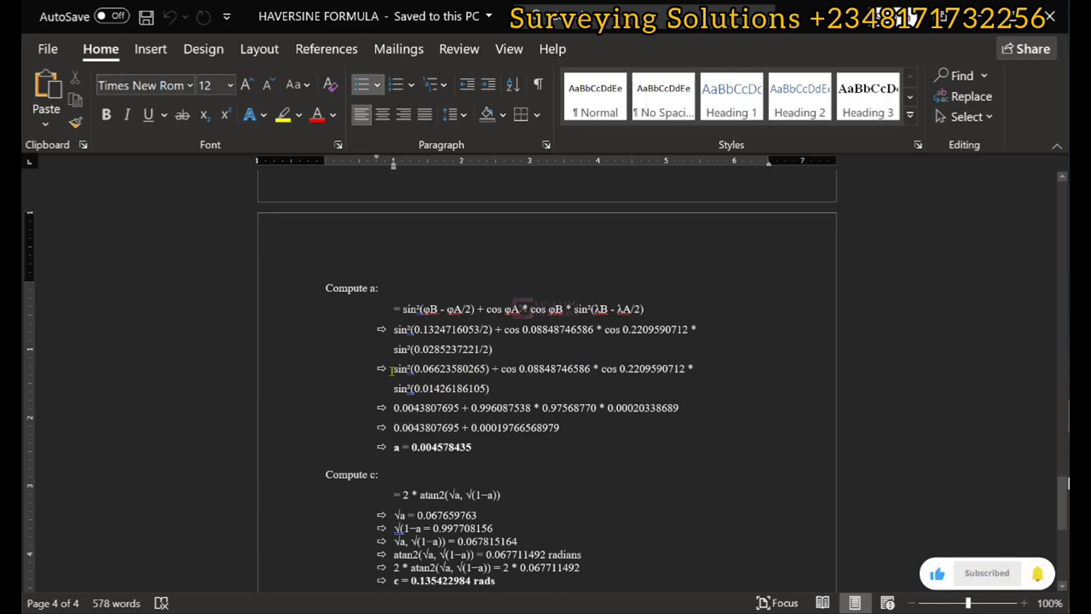
Highlight the sin²(0.06623580265) term, then the term 0.00019766568979
left_click_drag(392, 370, 464, 371)
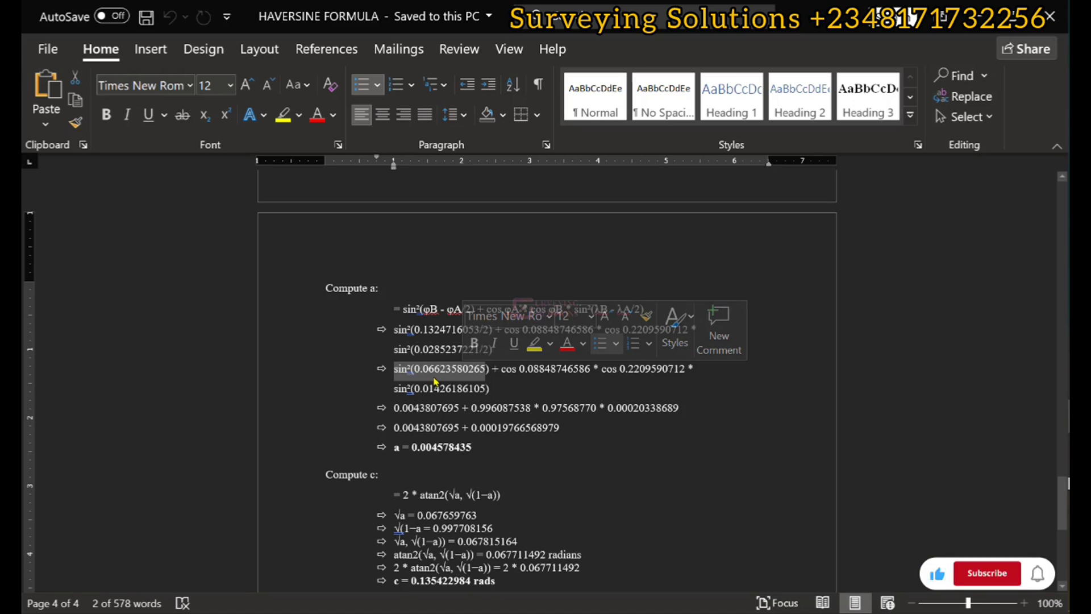
left_click(441, 372)
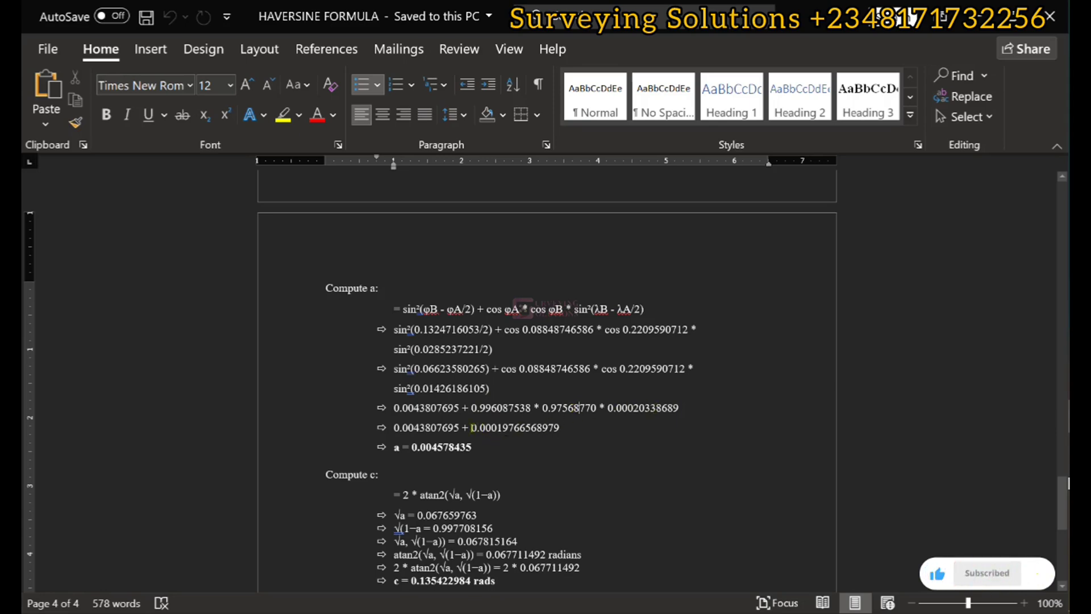
left_click_drag(472, 427, 547, 427)
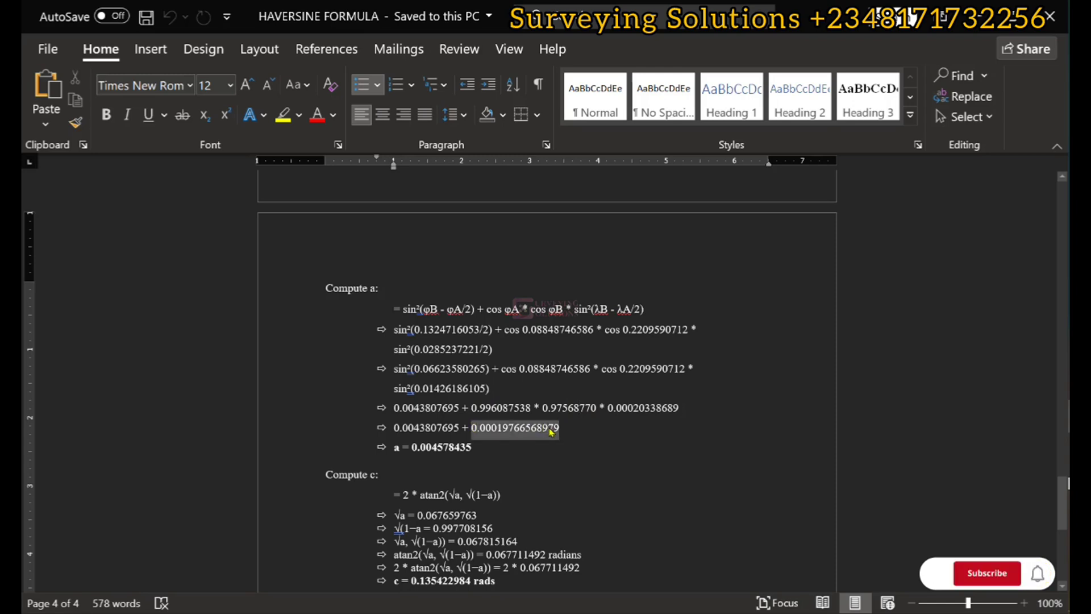
Scroll down to Step 4, showing d = 6371 × 0.135422984 = 862.78km
left_click(550, 432)
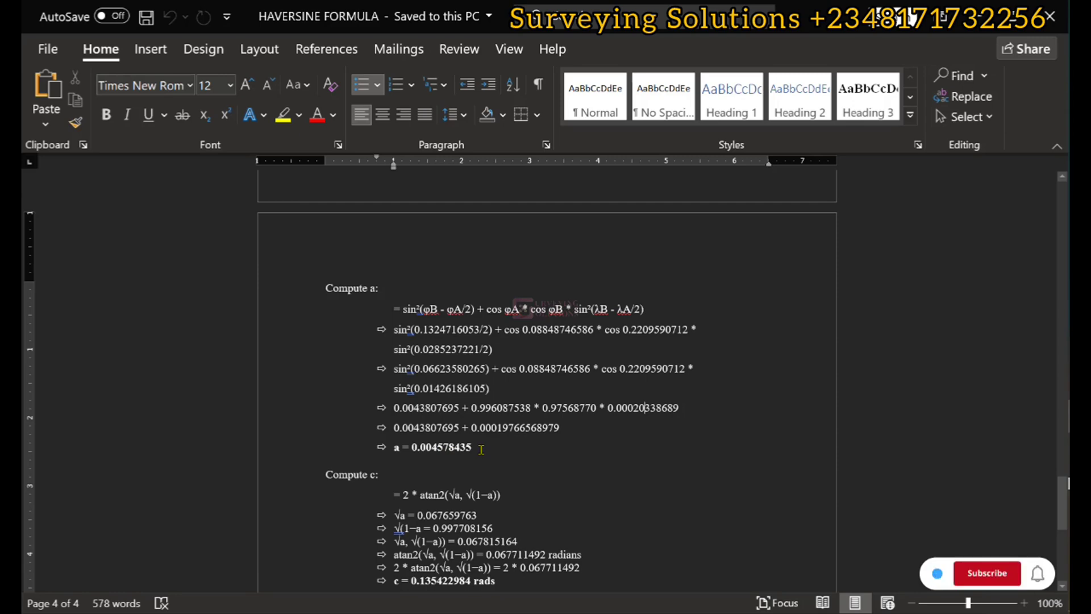
scroll(456, 399, "down", 2)
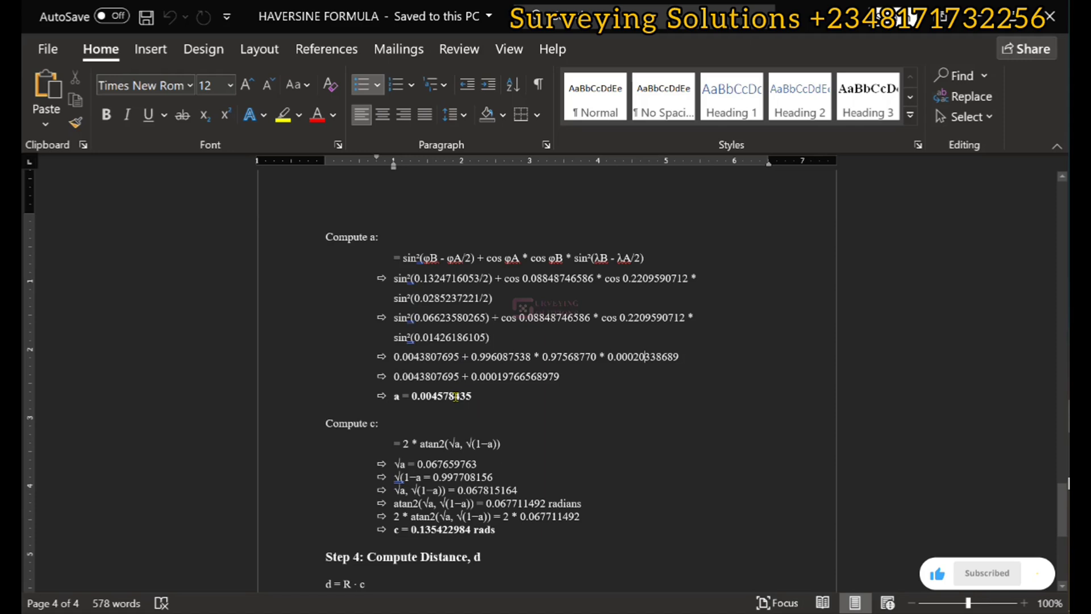
scroll(456, 399, "down", 2)
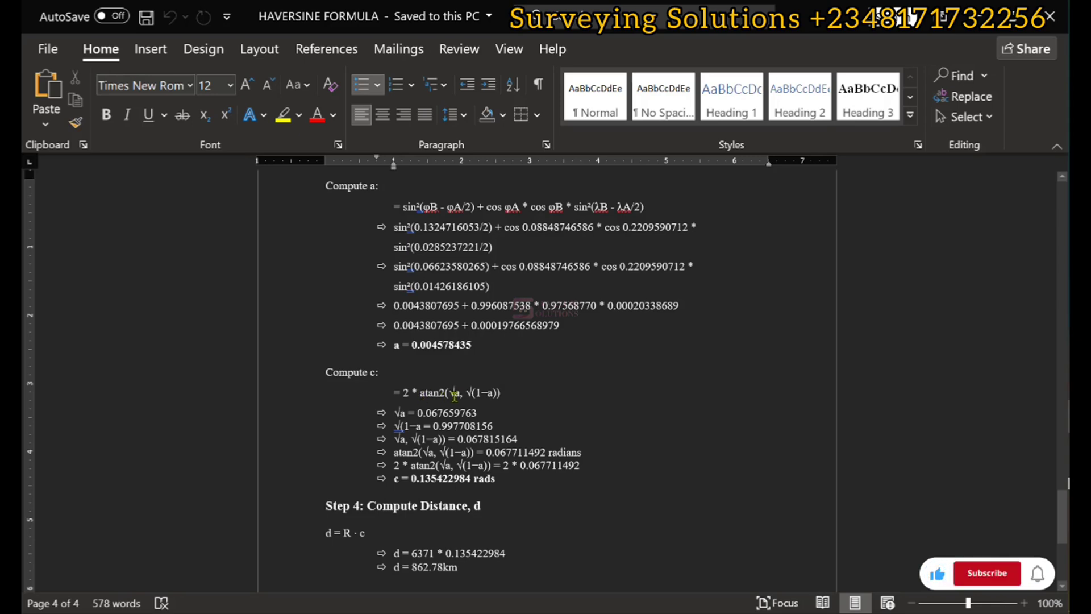
scroll(455, 395, "down", 2)
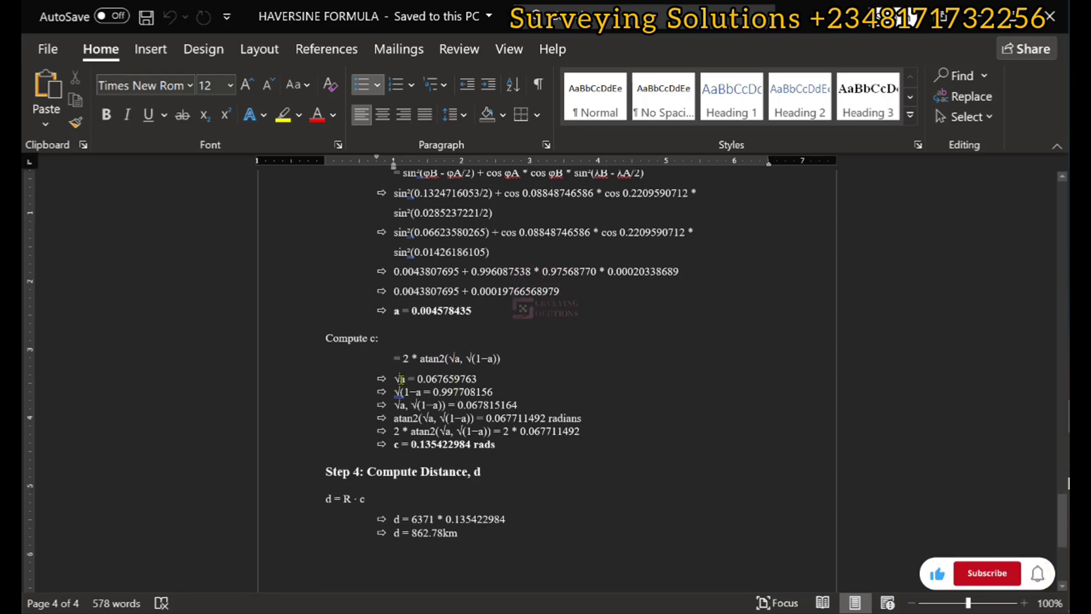
On the emulator, store 0.004578435 in memory A
key("alt+Tab")
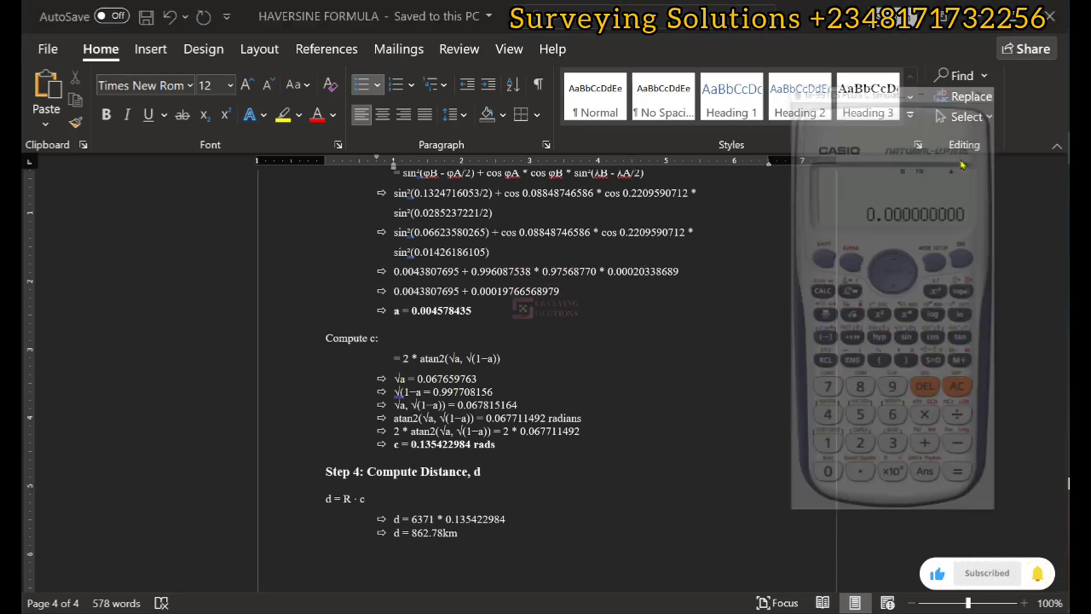
type("0.004578435")
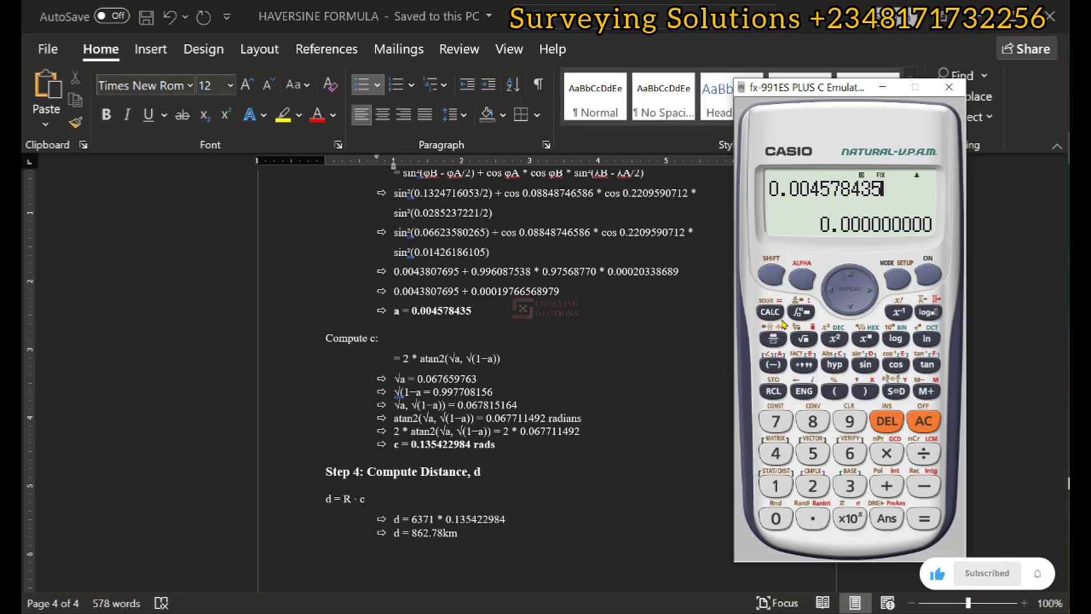
key("shift")
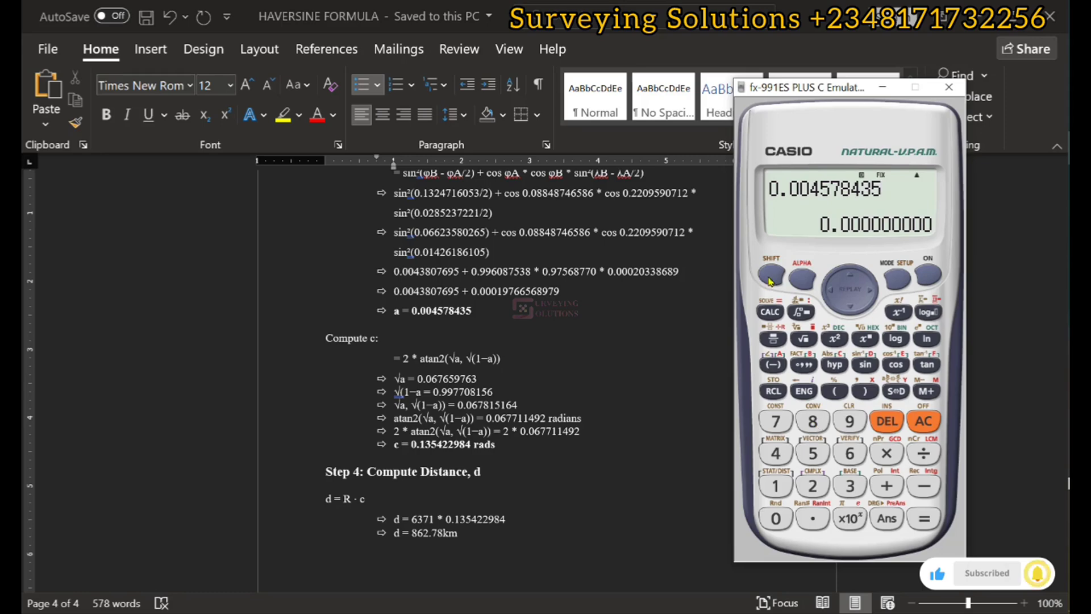
left_click(774, 391)
left_click(776, 364)
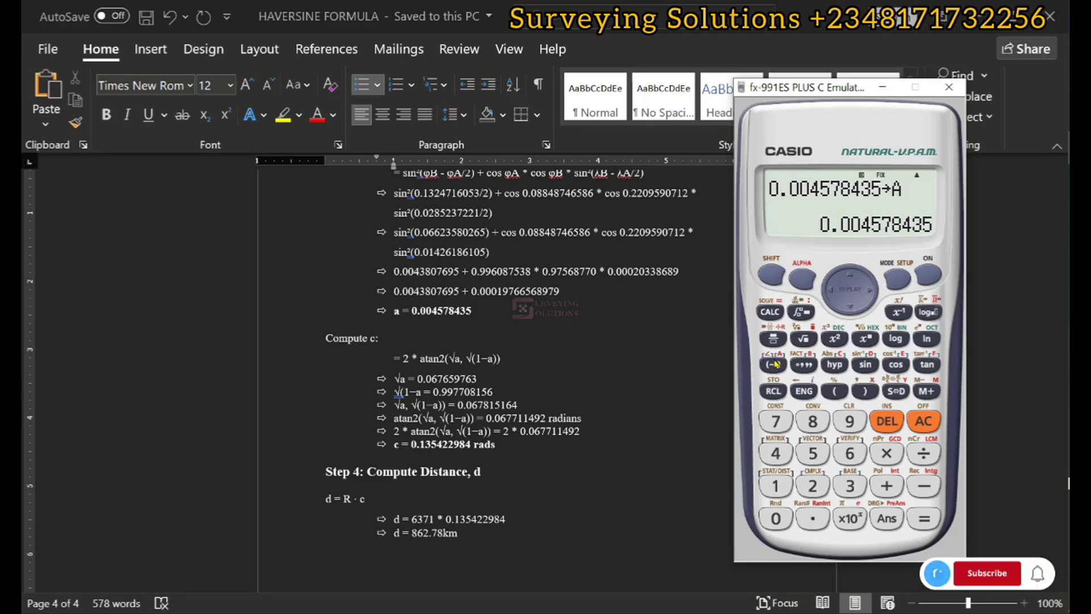
Recall memory A to confirm it holds 0.004578435
left_click(794, 277)
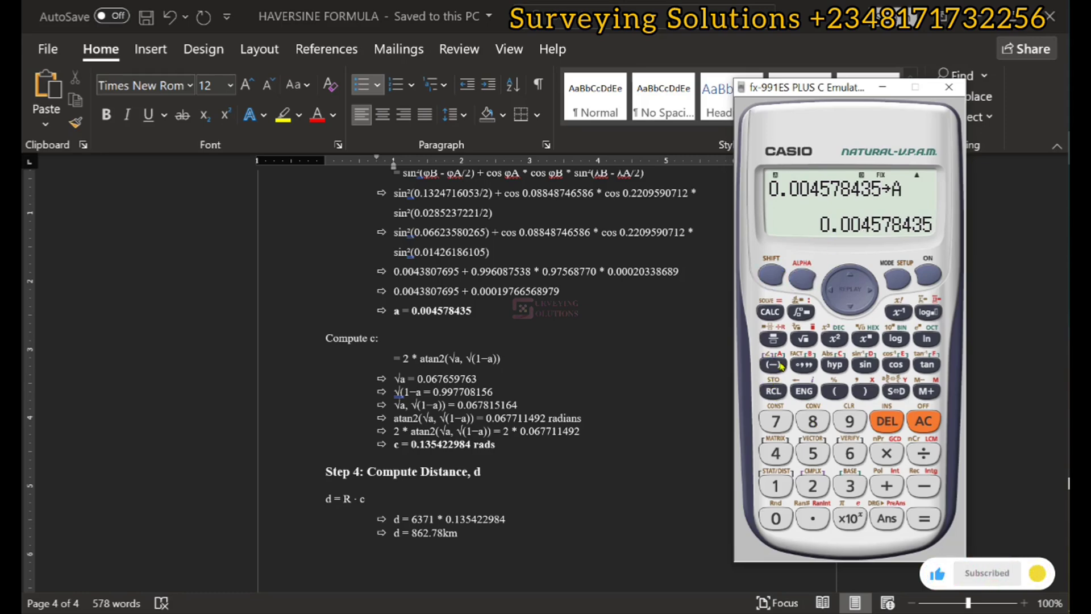
left_click(774, 365)
left_click(924, 519)
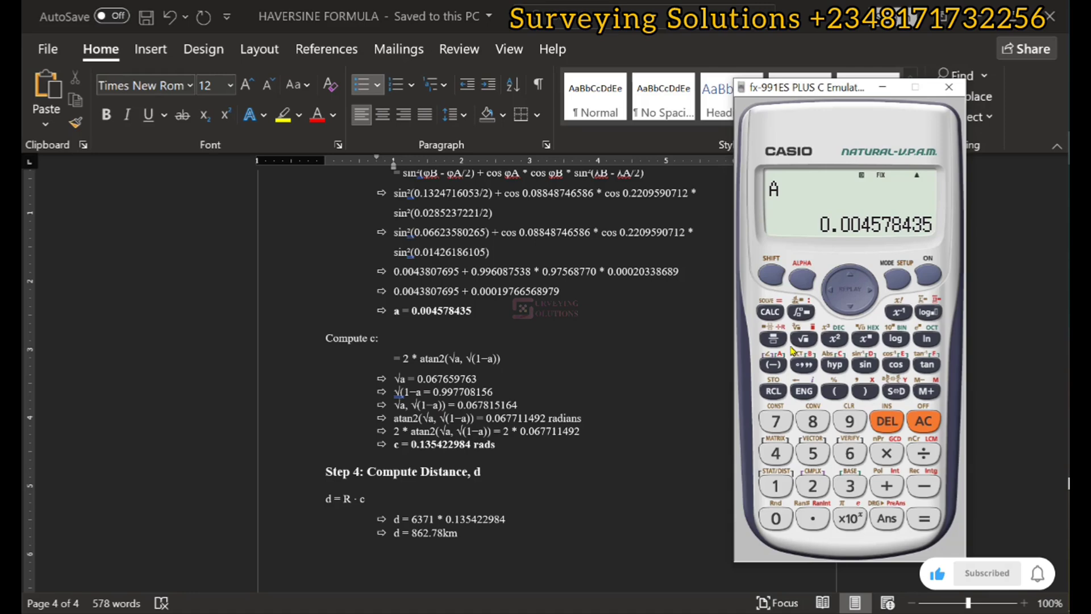
Evaluate √(1−A) on the emulator, getting 0.997708156
left_click(810, 340)
left_click(810, 340)
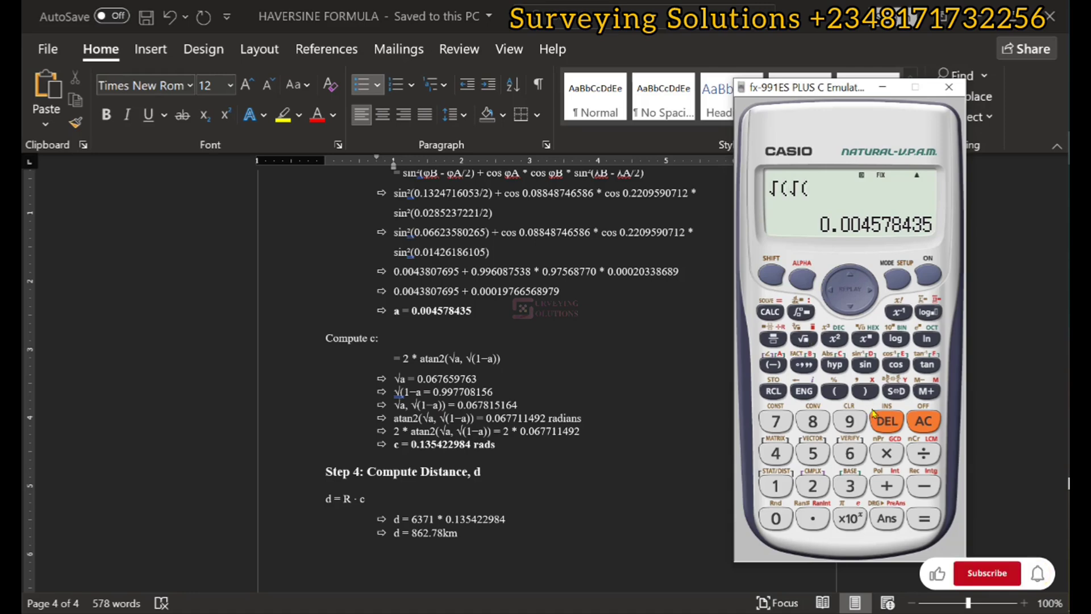
left_click(902, 425)
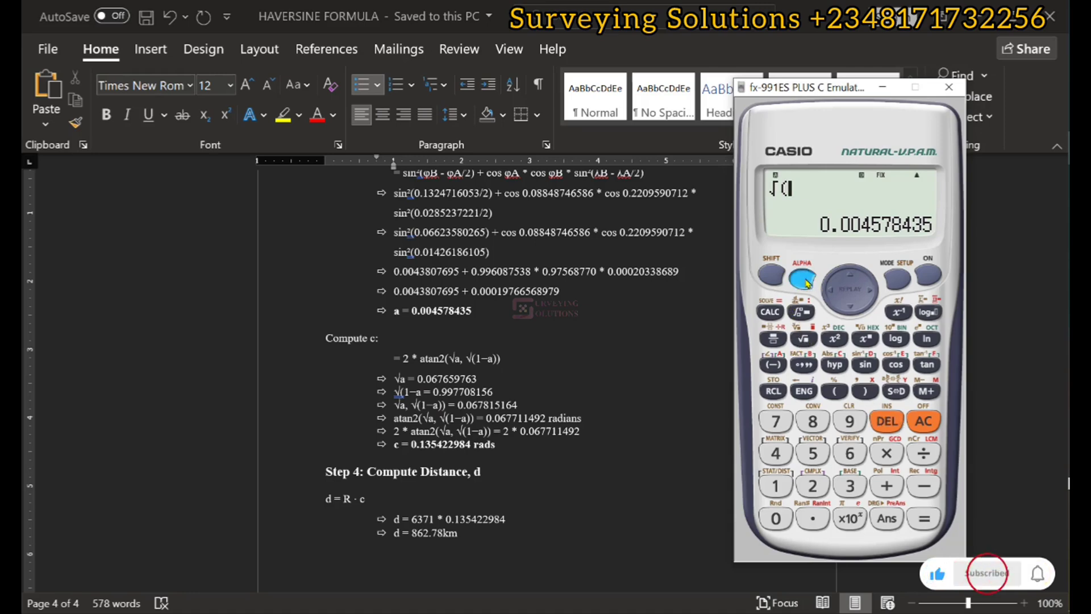
left_click(775, 365)
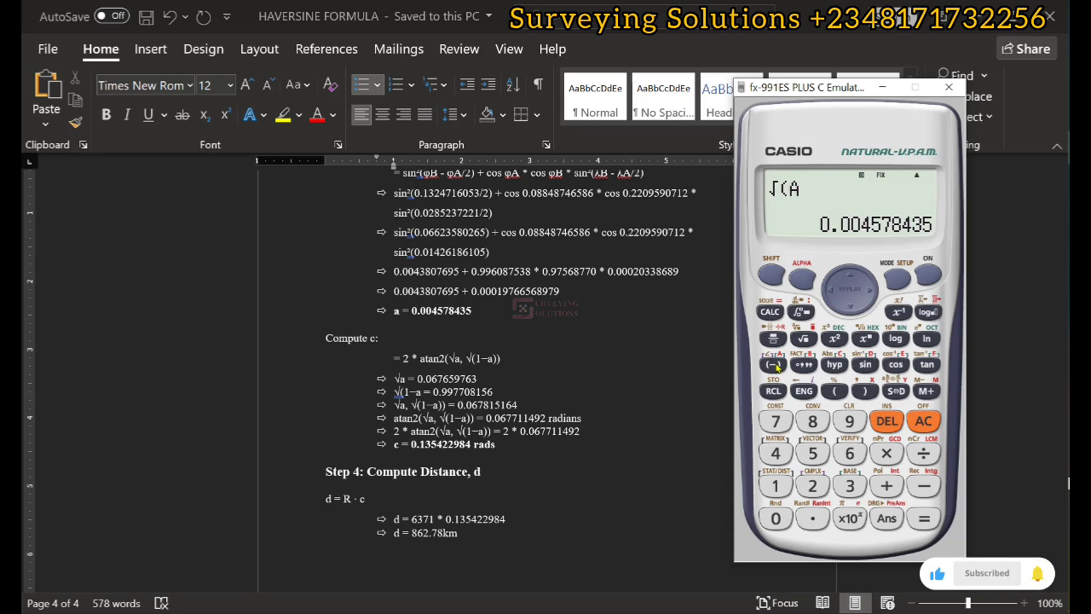
left_click(924, 519)
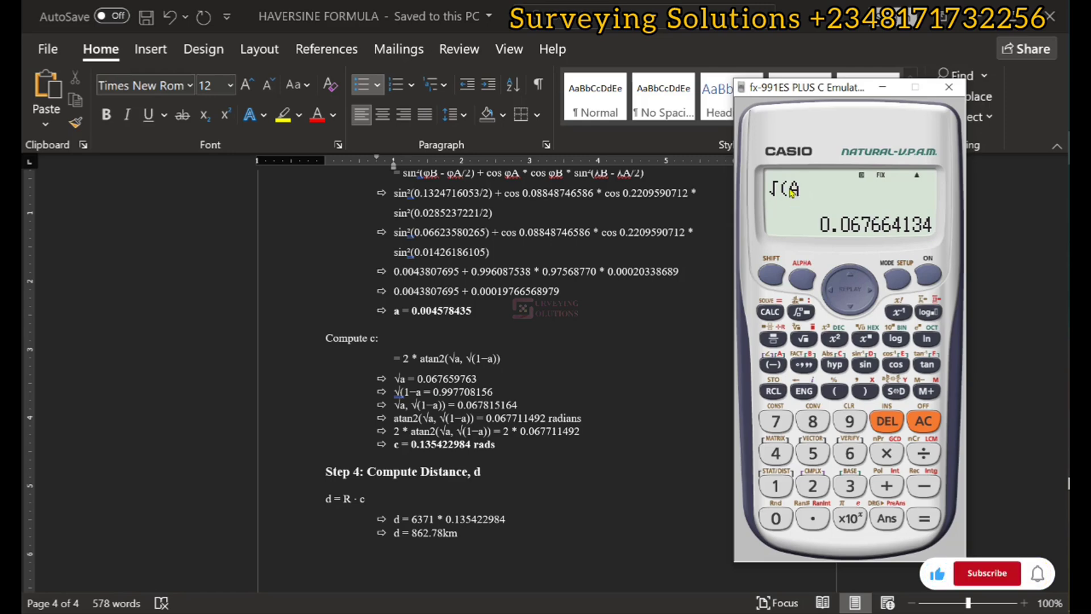
type("1")
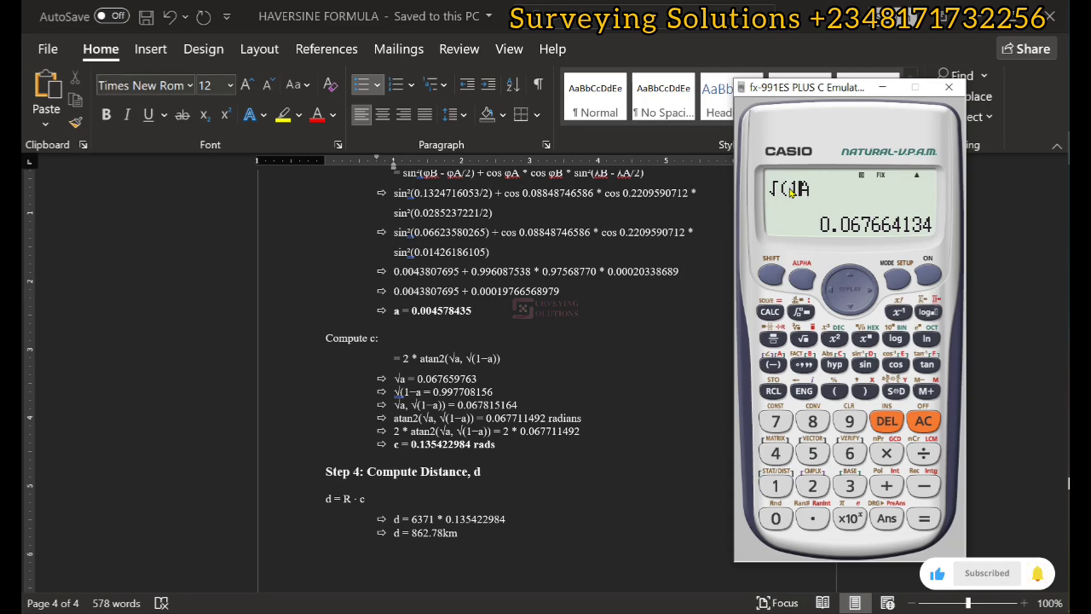
type("-")
key("Return")
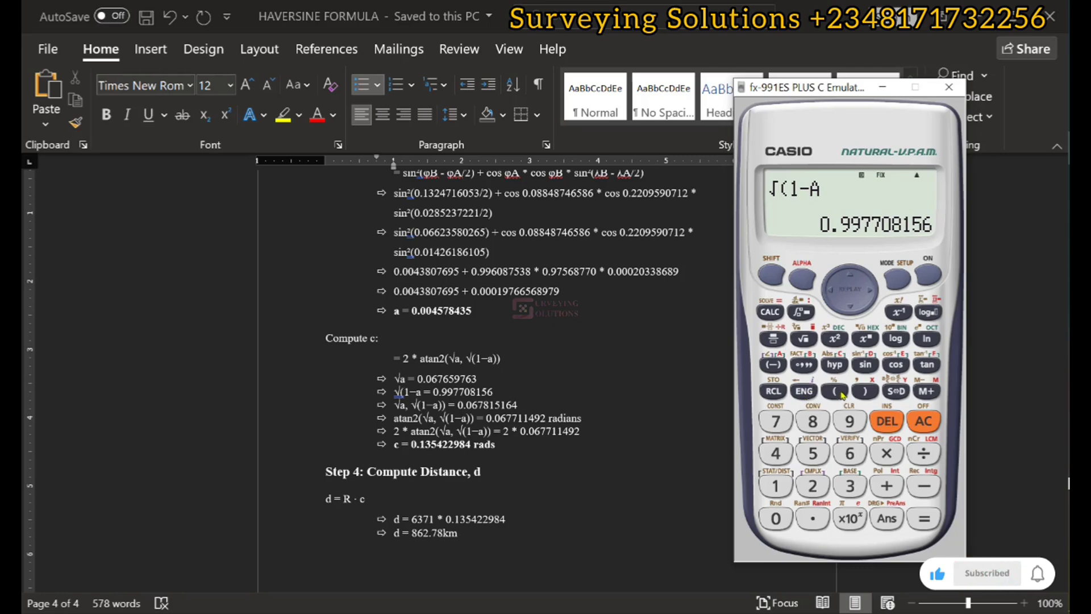
Enter the bracketed numerator (√(A)) followed by the division sign
left_click(839, 391)
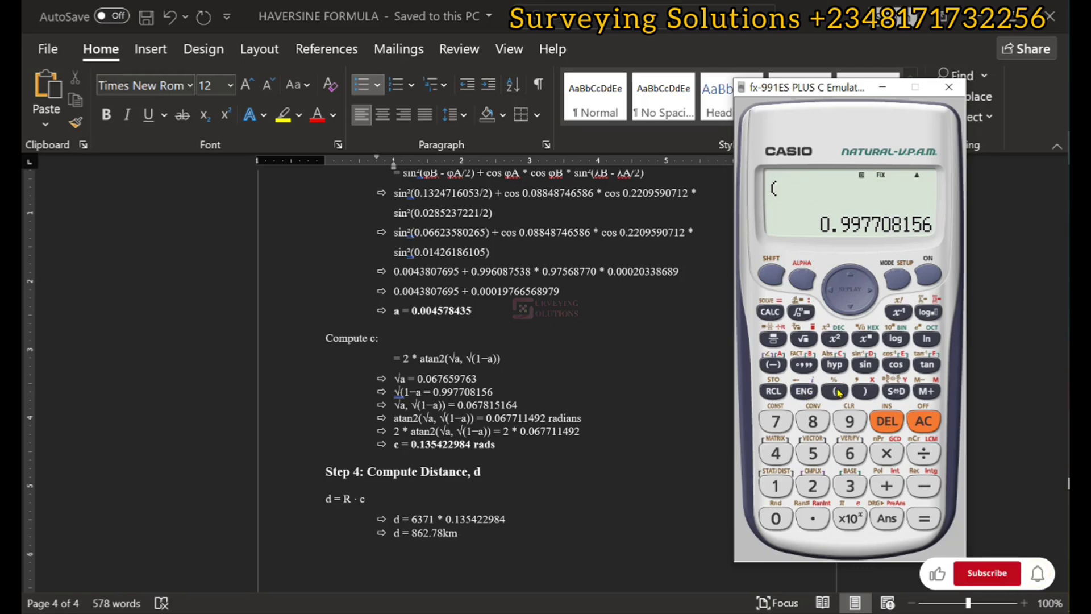
left_click(801, 278)
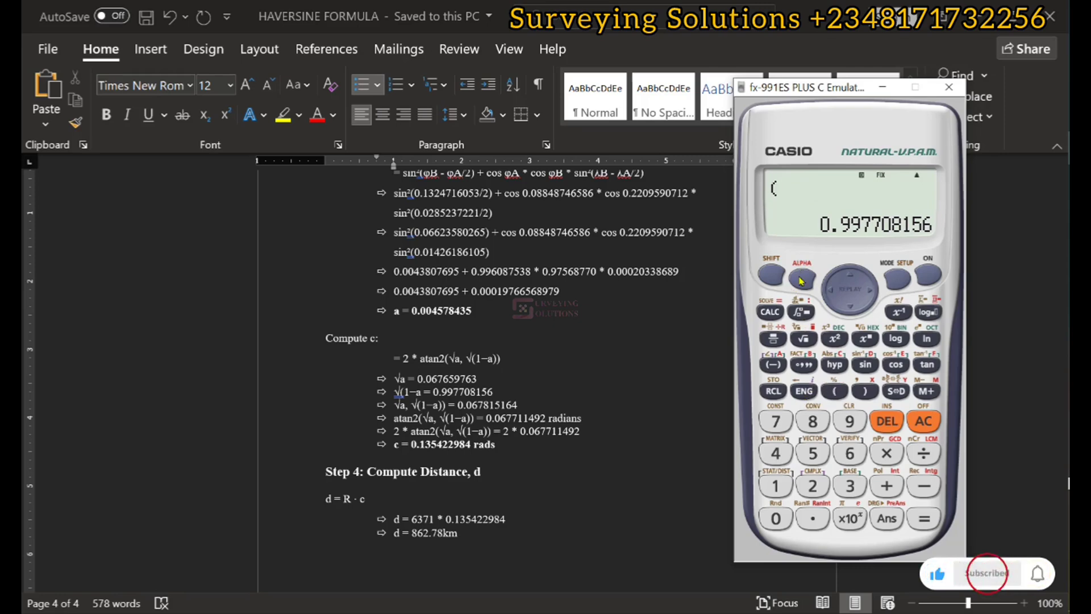
left_click(801, 280)
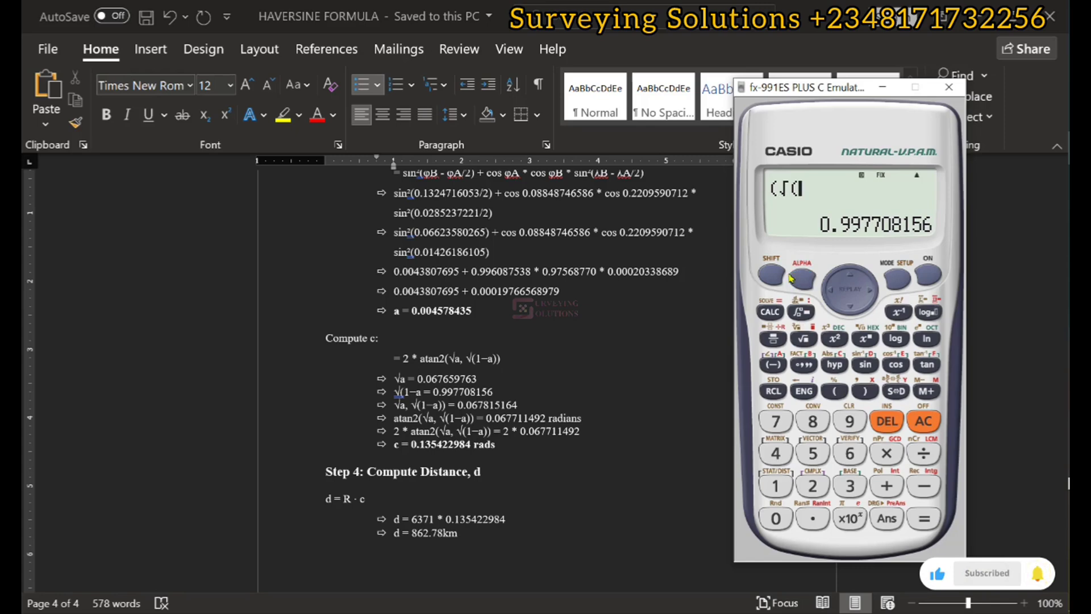
left_click(798, 280)
left_click(768, 365)
left_click(865, 391)
left_click(865, 391)
left_click(923, 453)
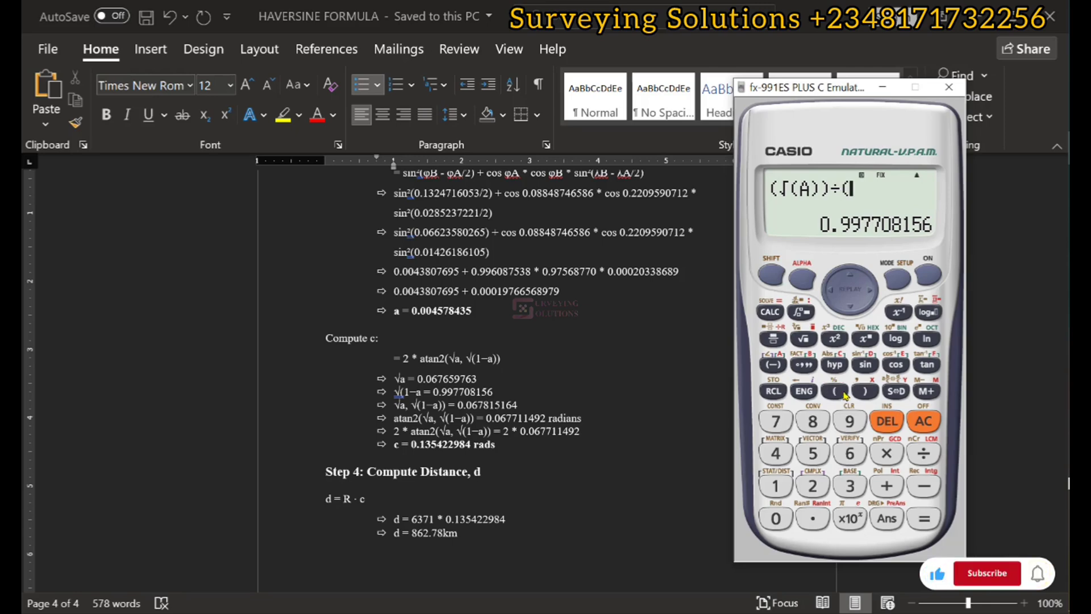
Add the denominator √(1−A) and evaluate, getting 0.067819566, then hide the calculator
left_click(803, 338)
left_click(774, 487)
left_click(929, 489)
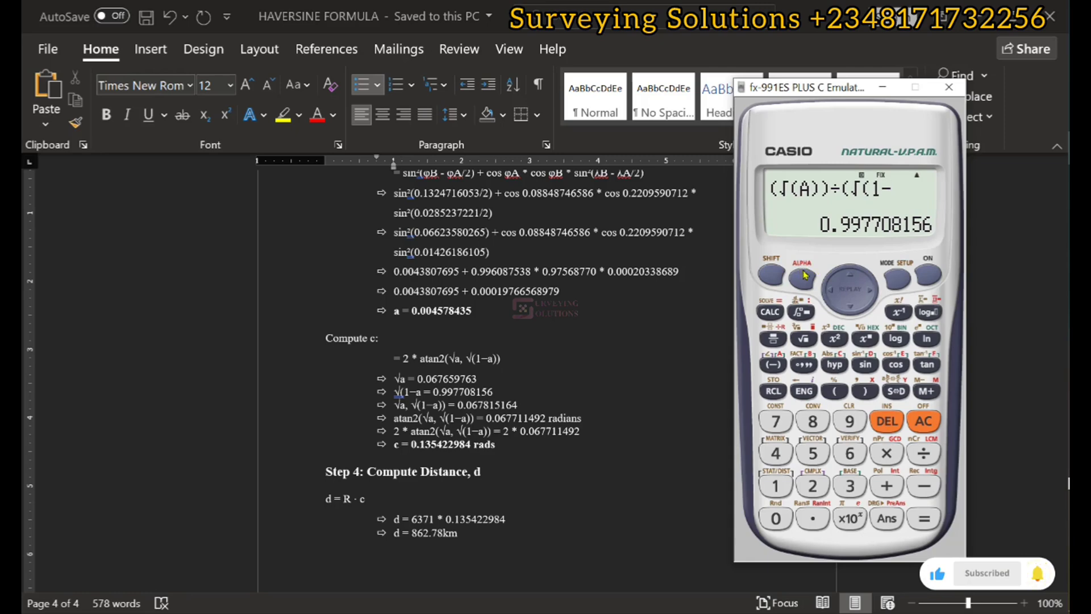
left_click(773, 365)
left_click(873, 395)
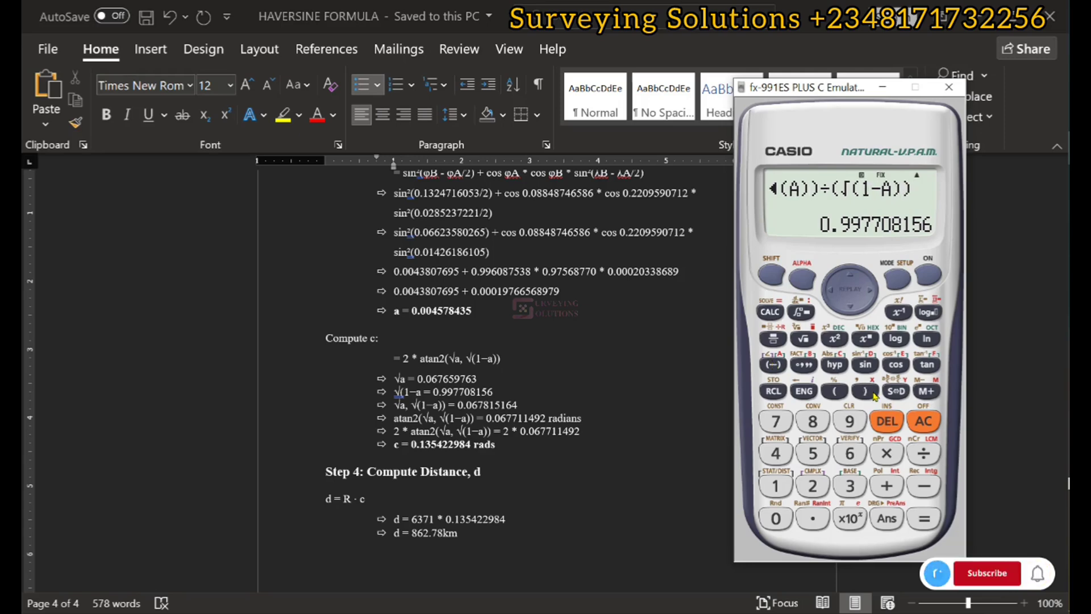
left_click(923, 519)
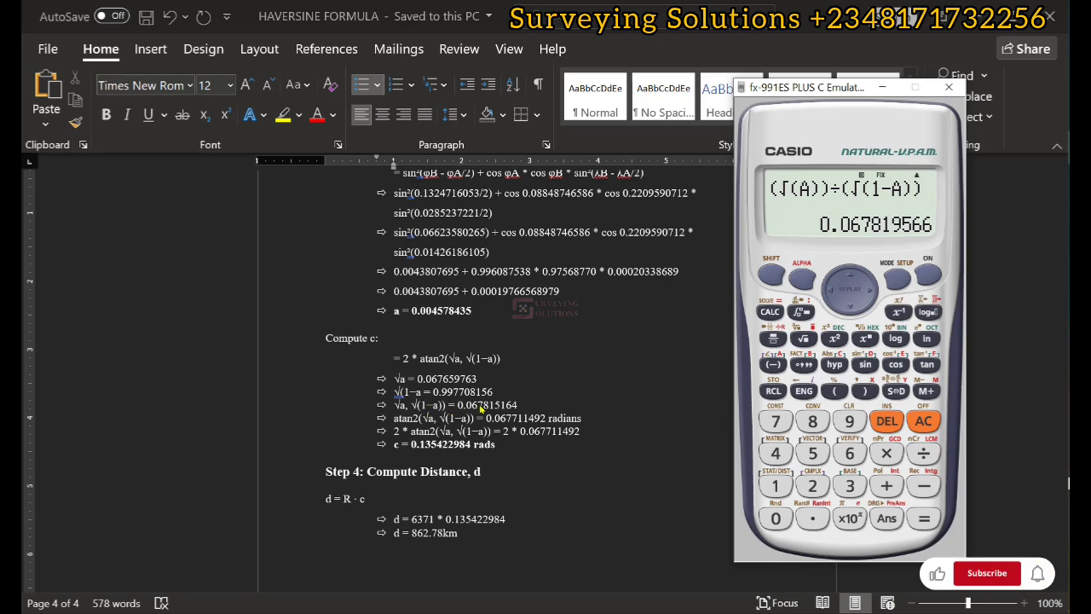
key("alt+F4")
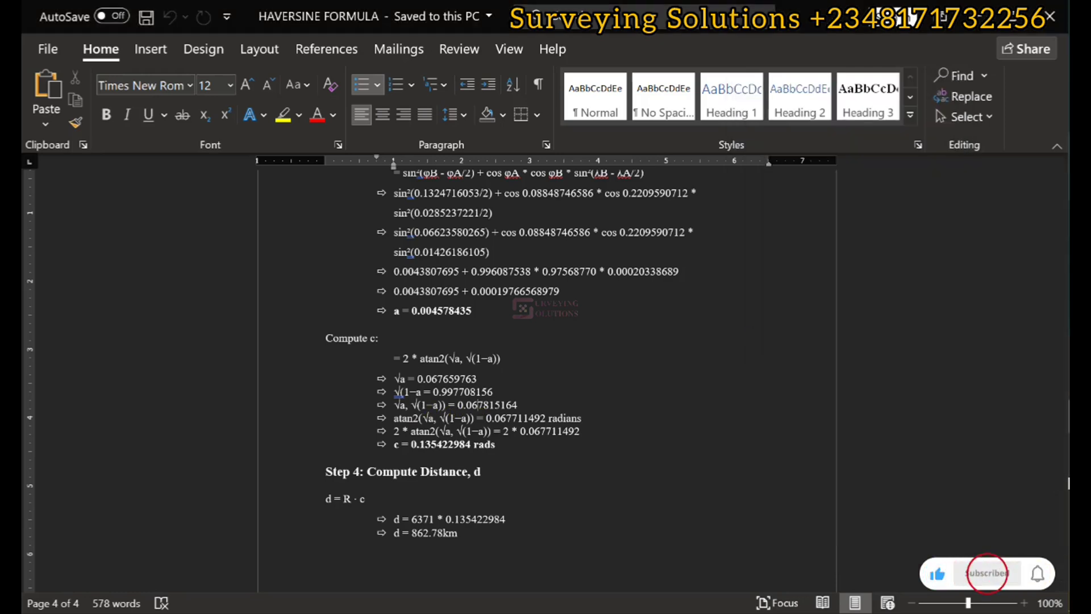
Compute tan⁻¹(Ans) on the emulator, giving 3.879833734 degrees
key("alt+Tab")
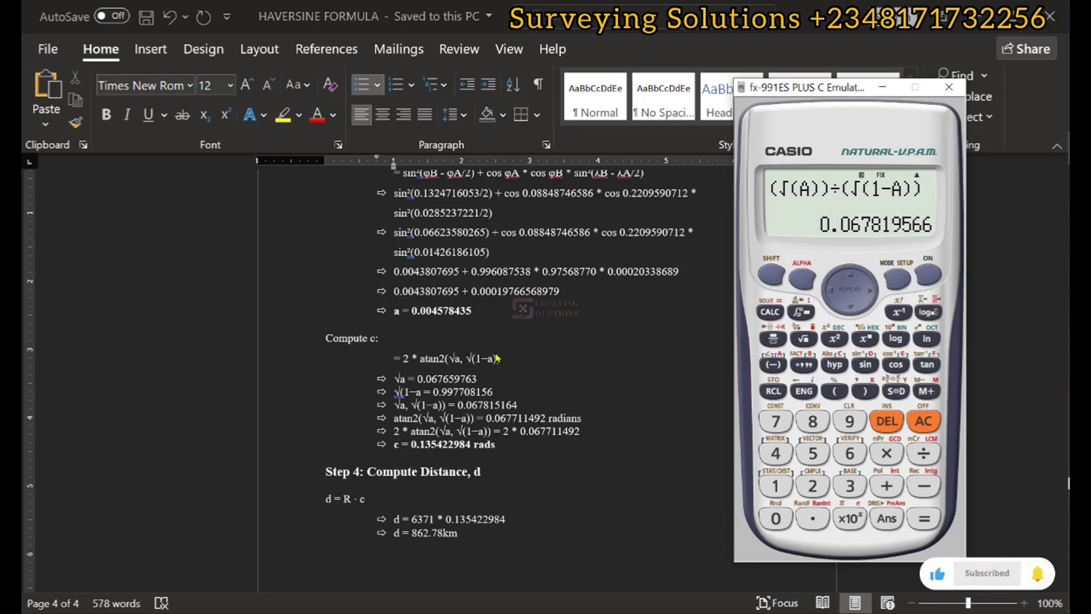
left_click(768, 274)
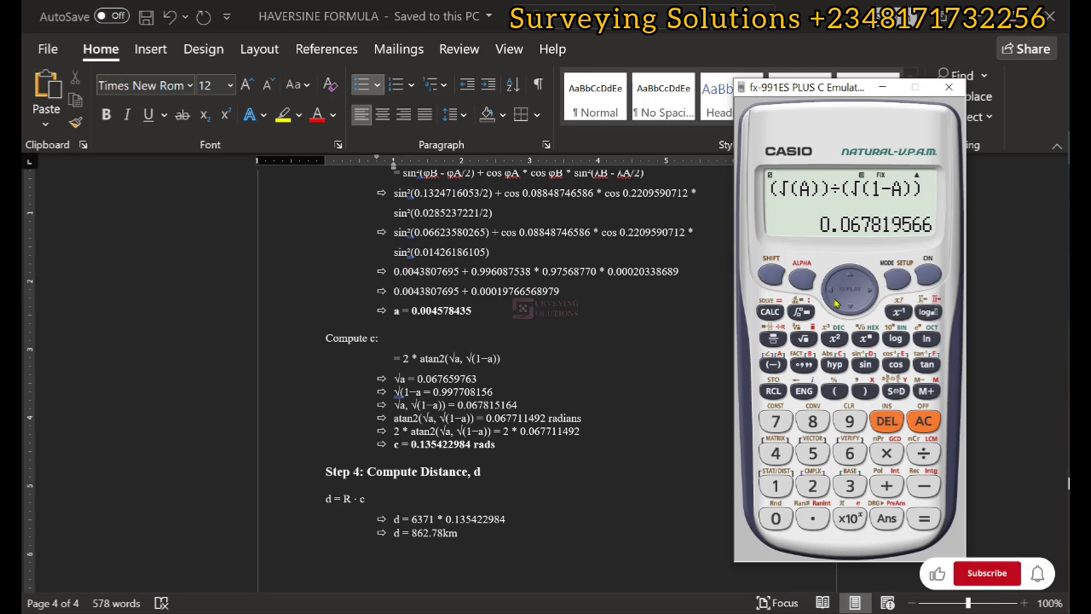
left_click(926, 364)
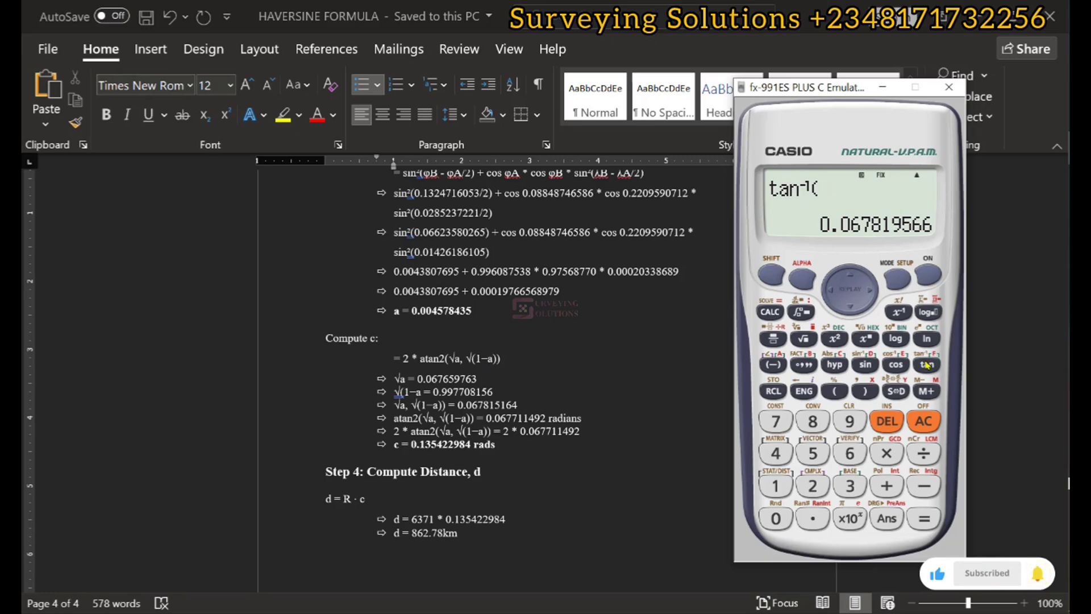
left_click(886, 519)
left_click(863, 398)
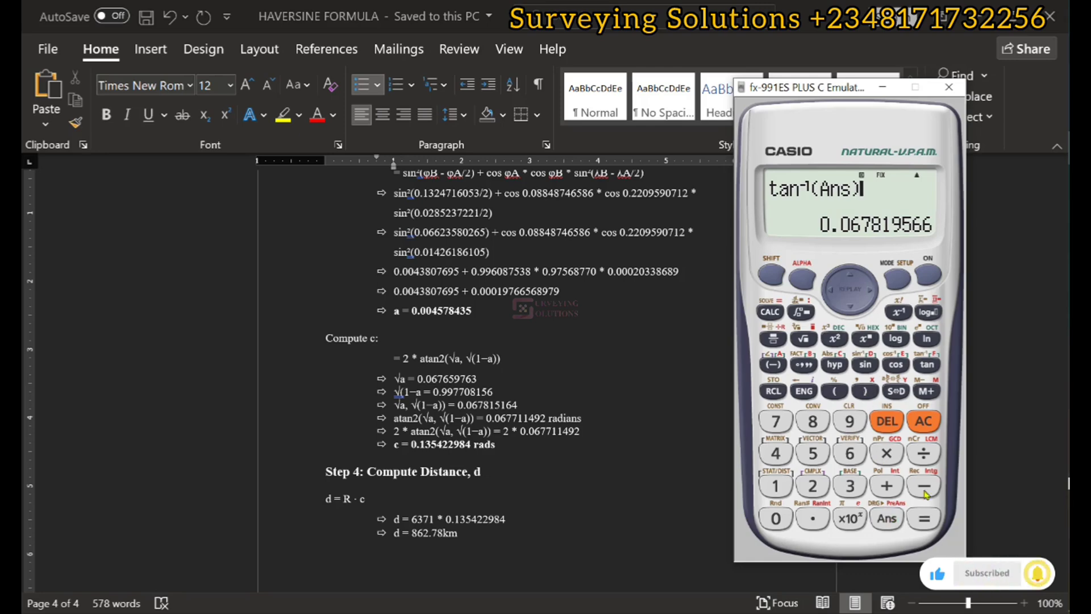
left_click(929, 518)
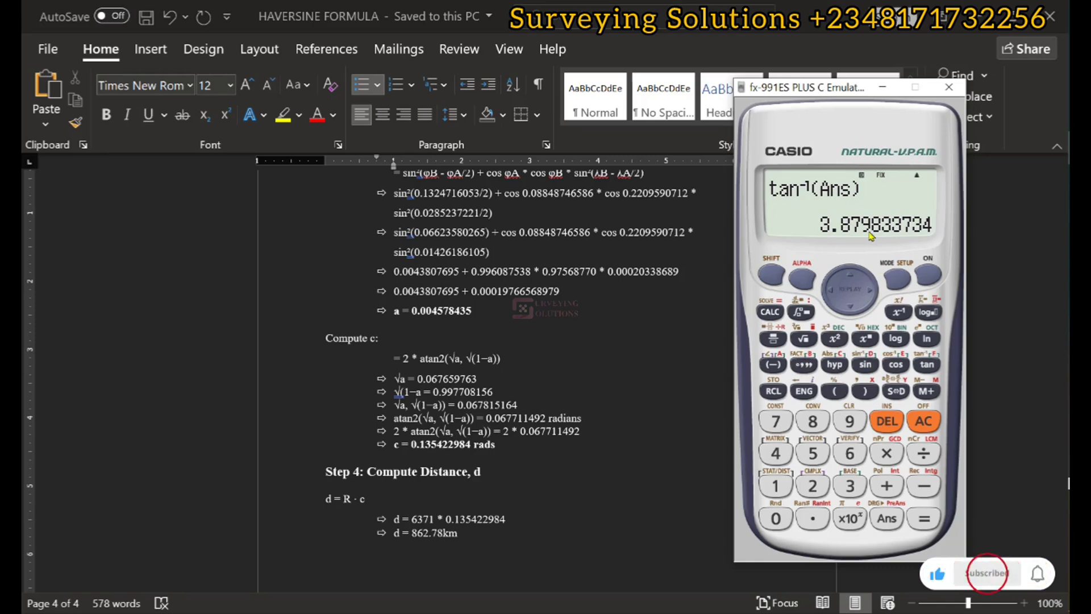
Compute Ans×(π÷180) to convert the angle to 0.067715873 radians
left_click(885, 517)
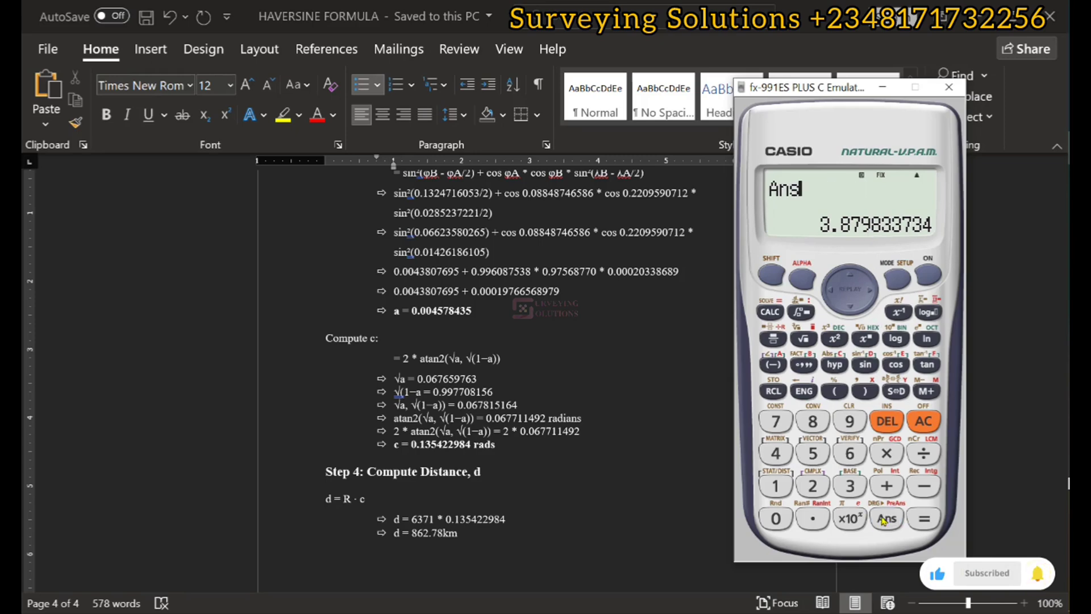
left_click(886, 453)
left_click(834, 390)
left_click(849, 517)
left_click(924, 453)
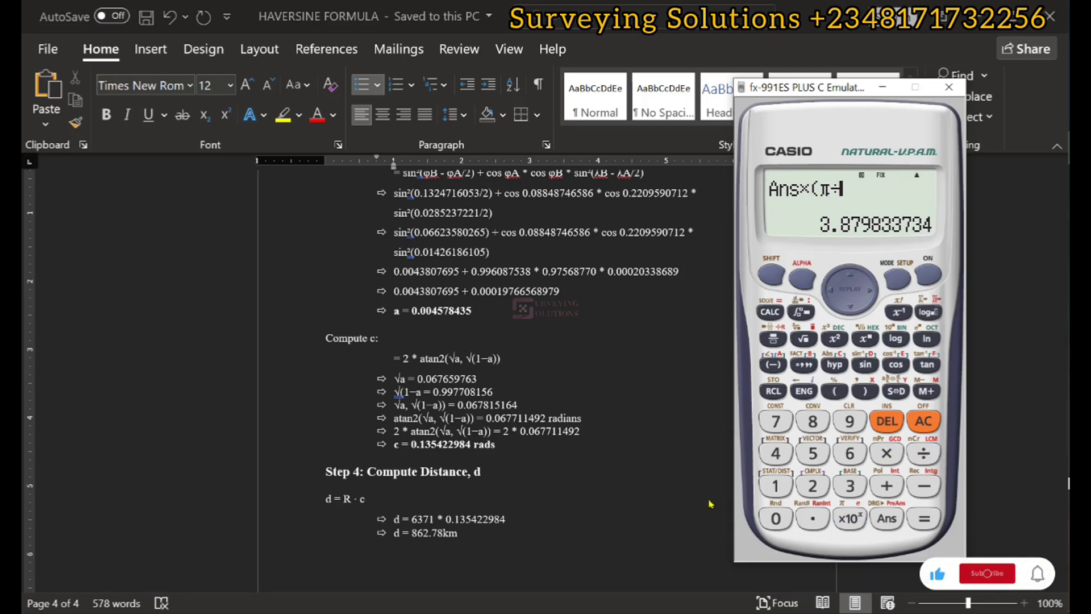
left_click(818, 420)
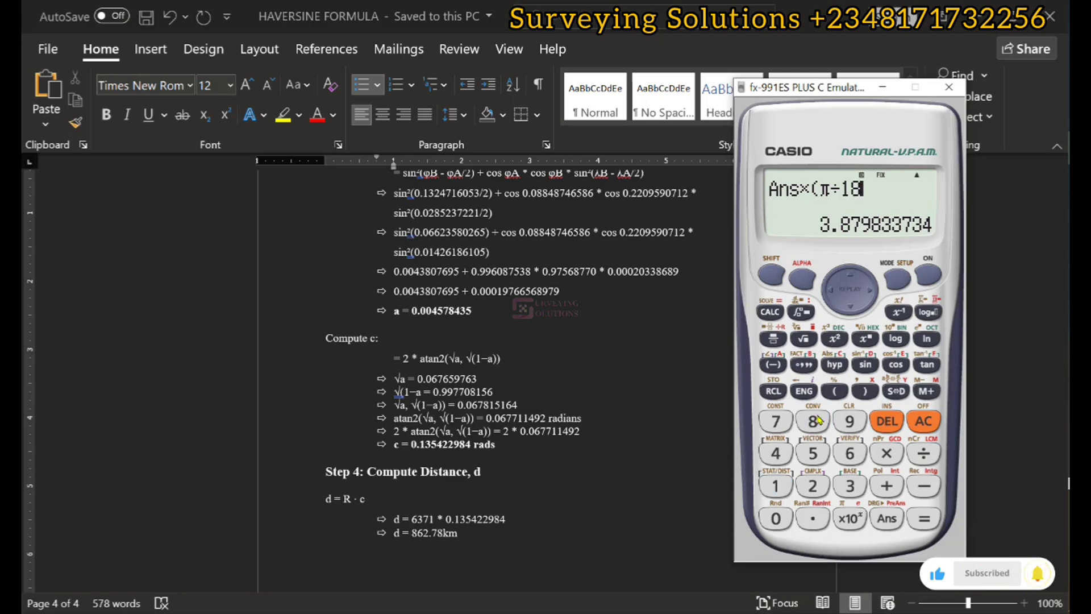
left_click(778, 527)
left_click(864, 391)
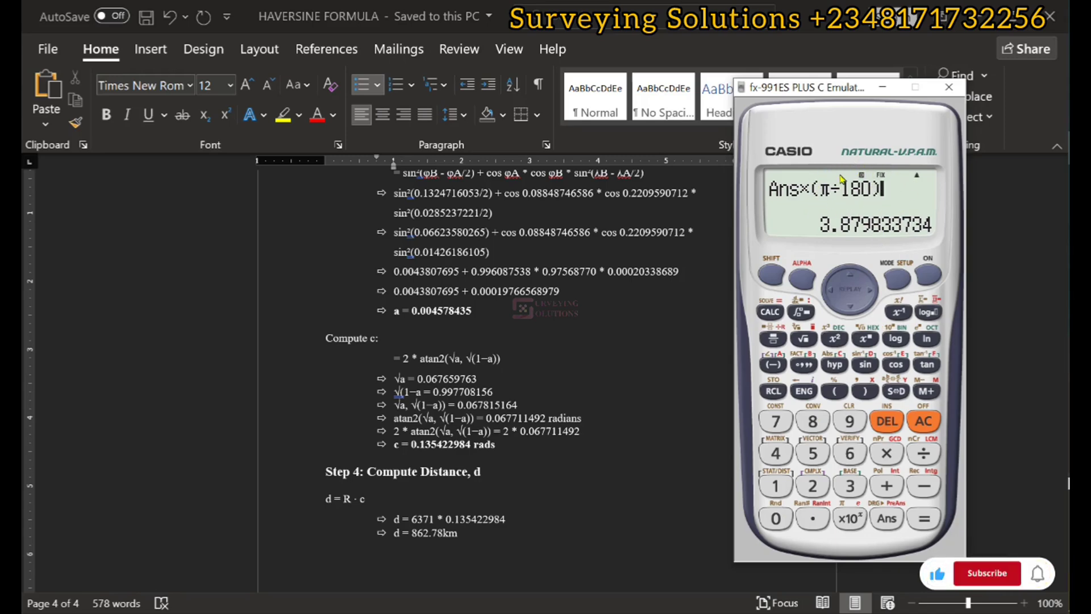
left_click(919, 520)
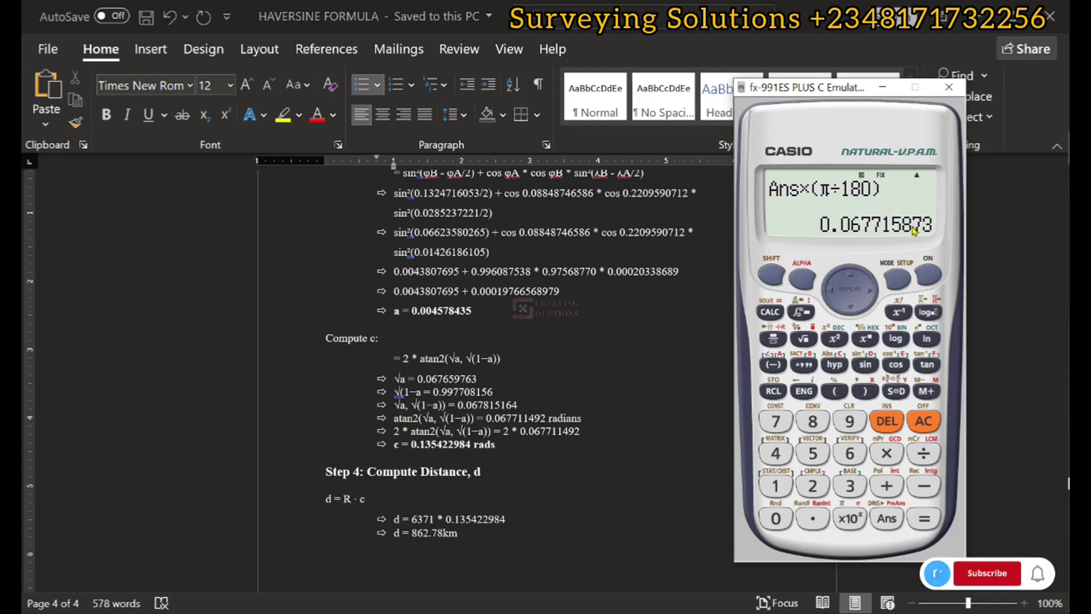
Review the earlier results in history, then compute Ans×2 = 0.135431746
left_click(848, 276)
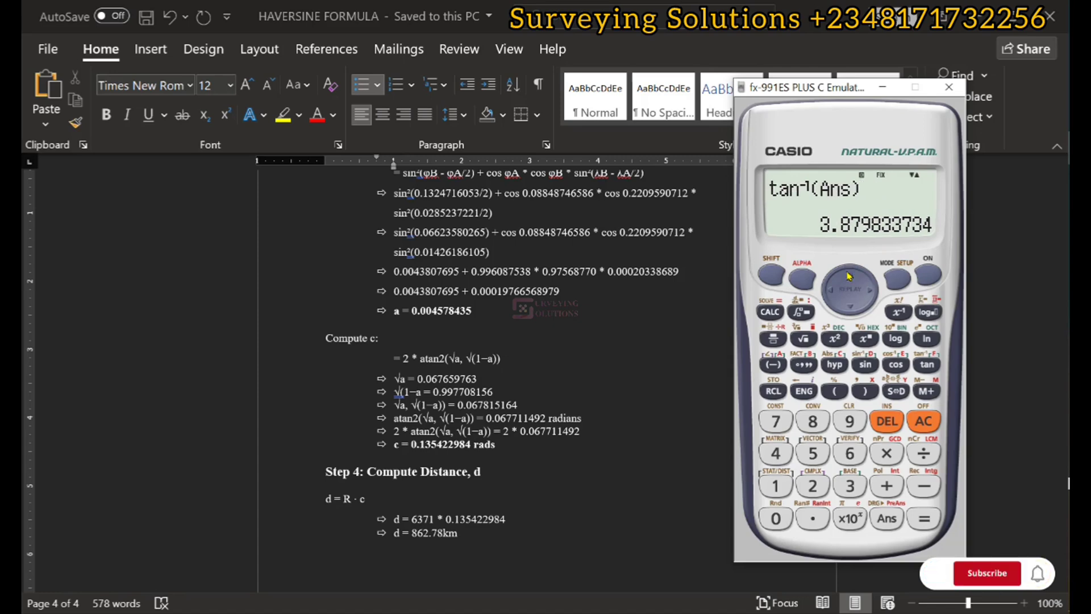
left_click(850, 307)
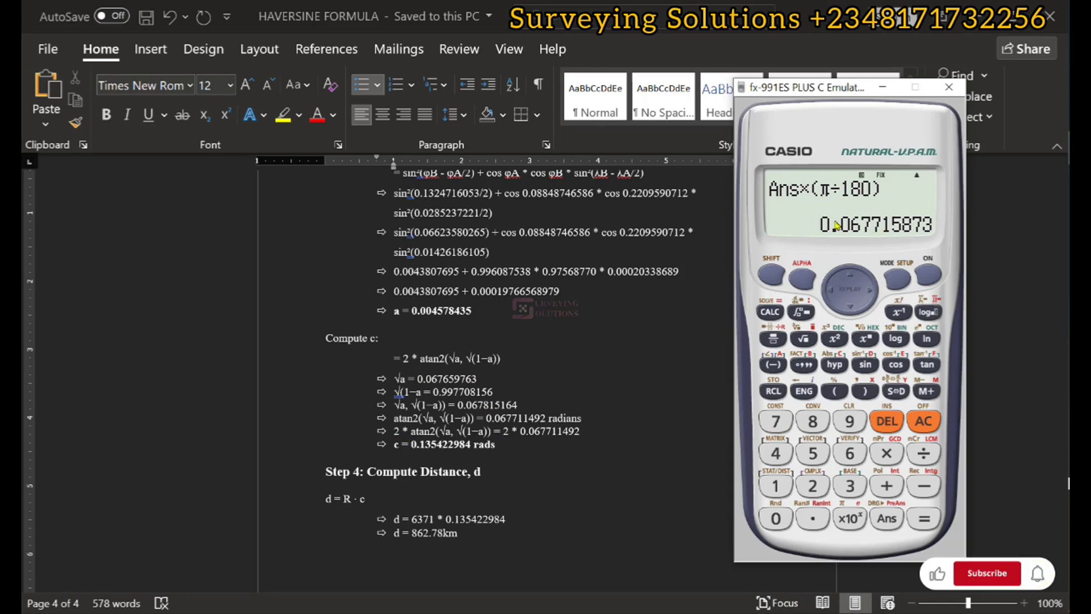
left_click(886, 518)
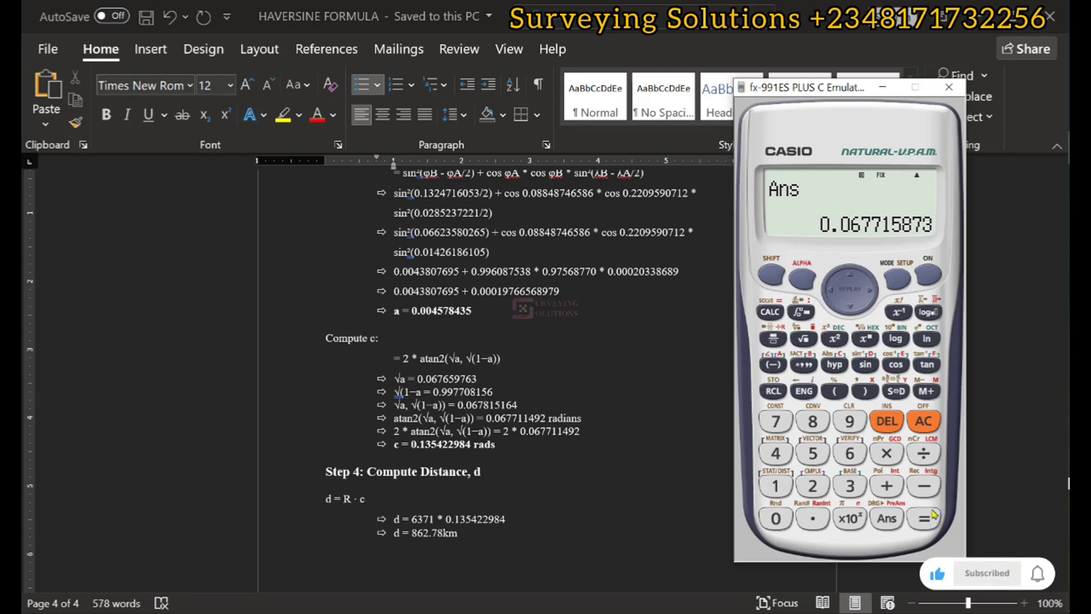
left_click(887, 454)
type("2")
left_click(924, 518)
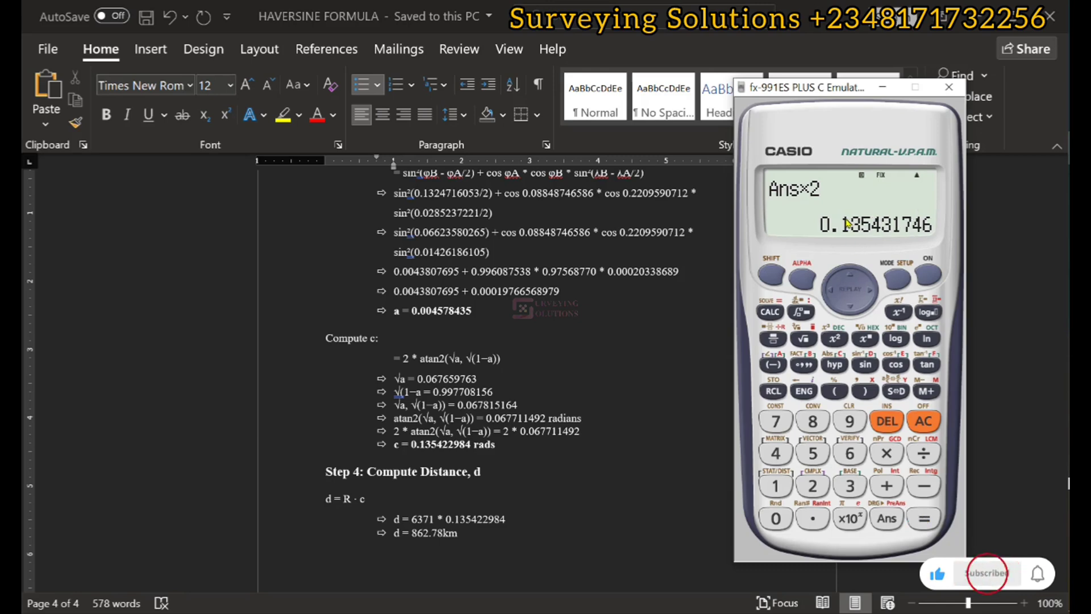